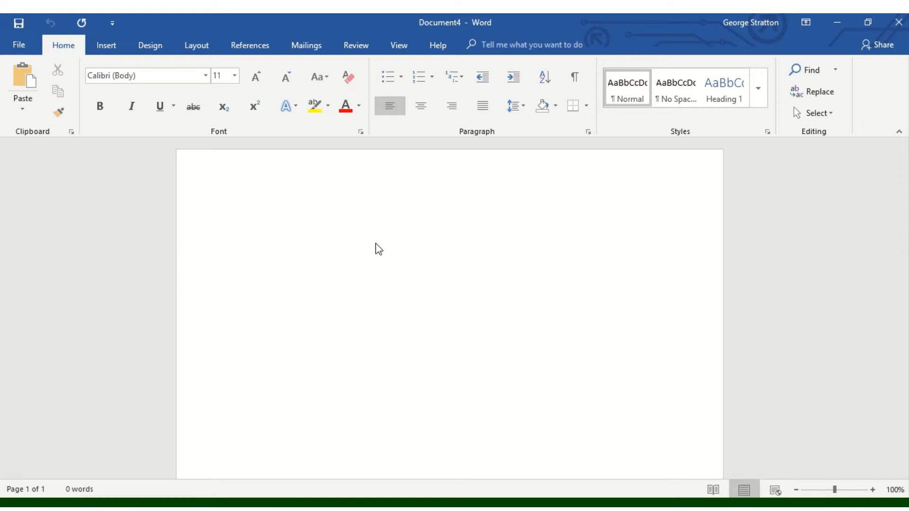
# Apply the Normal margin preset to the document, with 1" on all sides
pyautogui.click(194, 50)
pyautogui.click(16, 90)
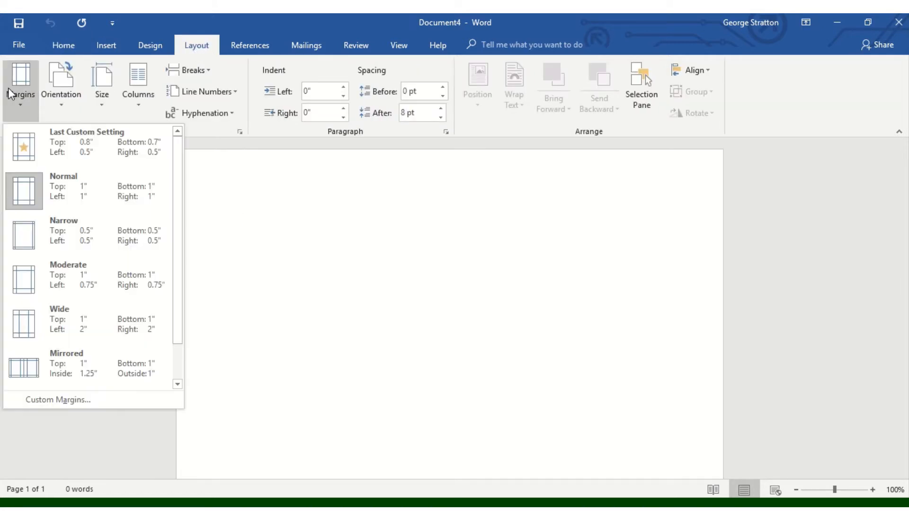
pyautogui.click(28, 189)
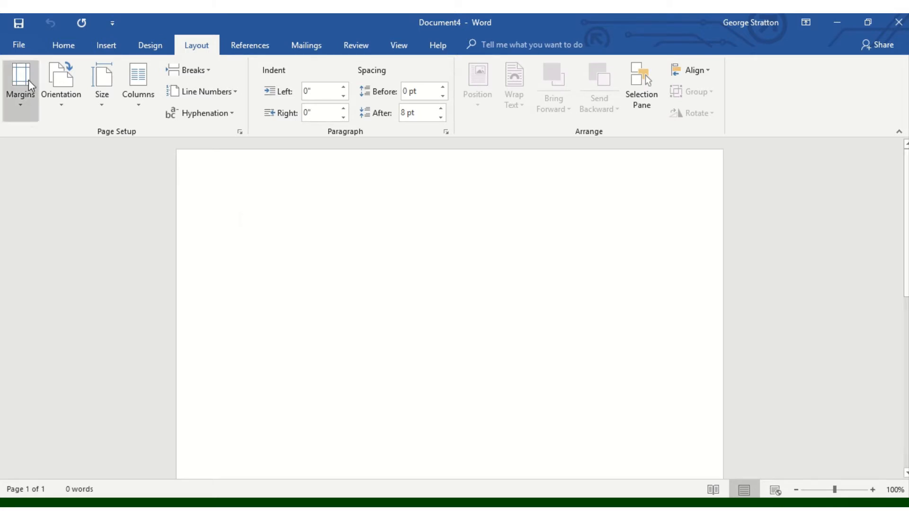
# Select the whole document and set its paragraph spacing to 0 pt after and its line spacing to Double
pyautogui.click(66, 47)
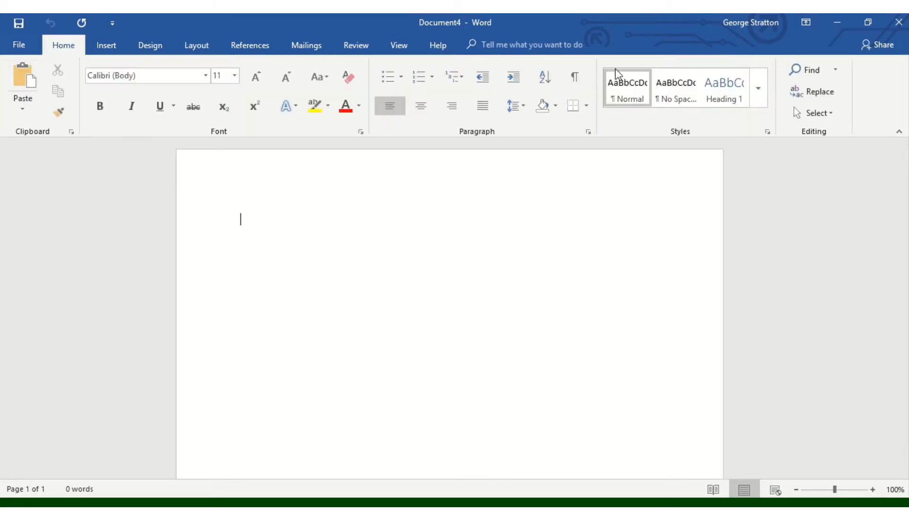
pyautogui.click(811, 114)
pyautogui.click(809, 133)
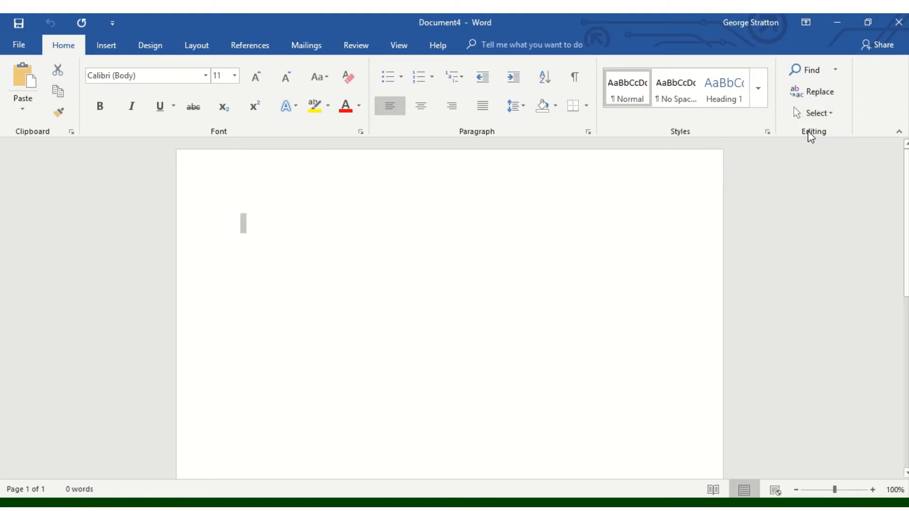
pyautogui.click(587, 131)
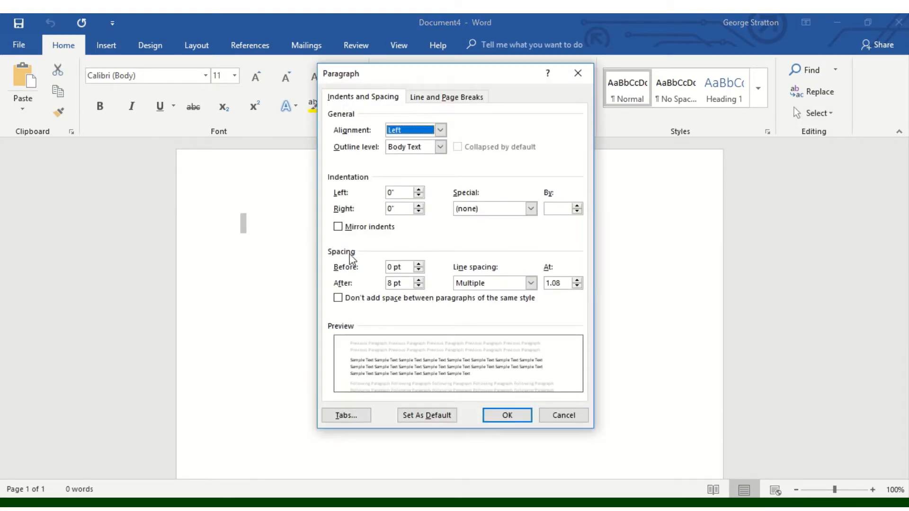
pyautogui.click(419, 286)
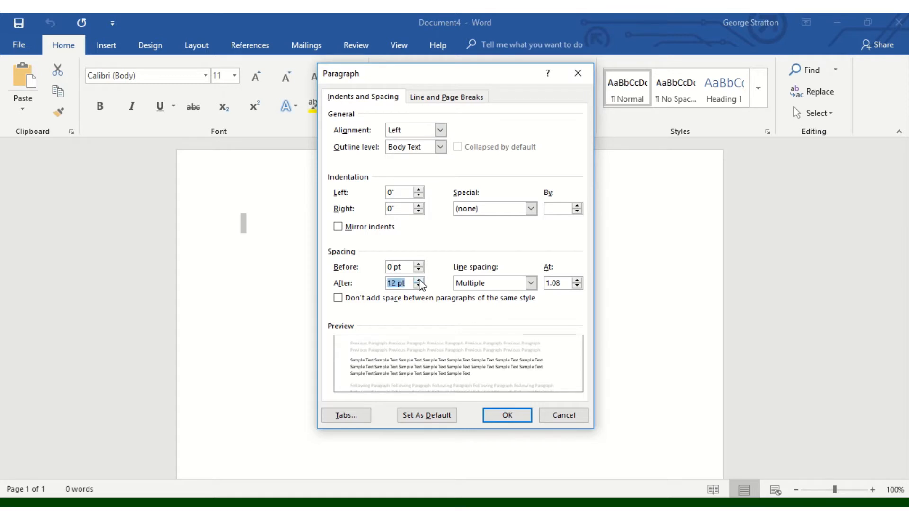
pyautogui.click(419, 287)
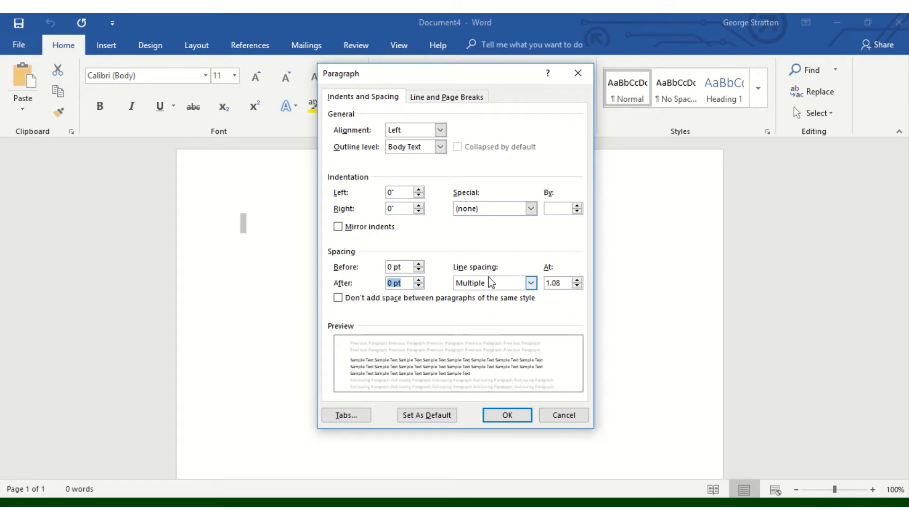
pyautogui.click(531, 284)
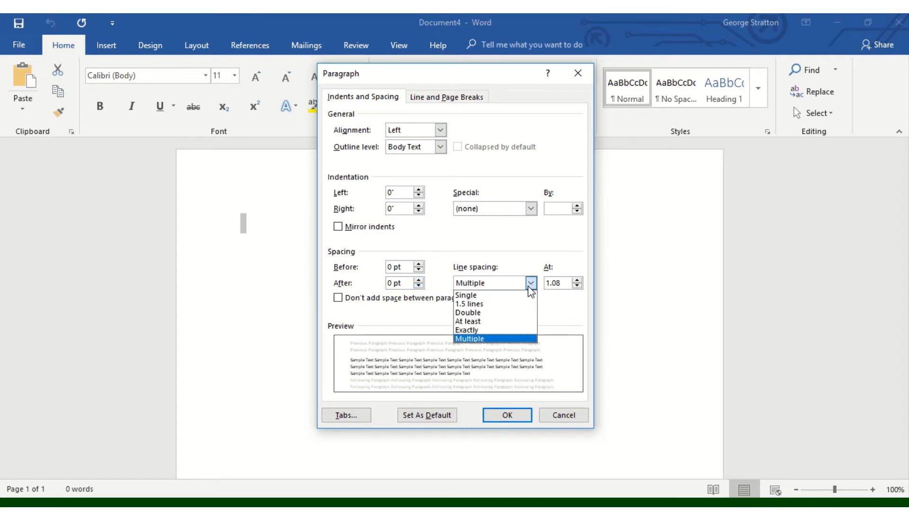
pyautogui.click(520, 313)
pyautogui.click(508, 416)
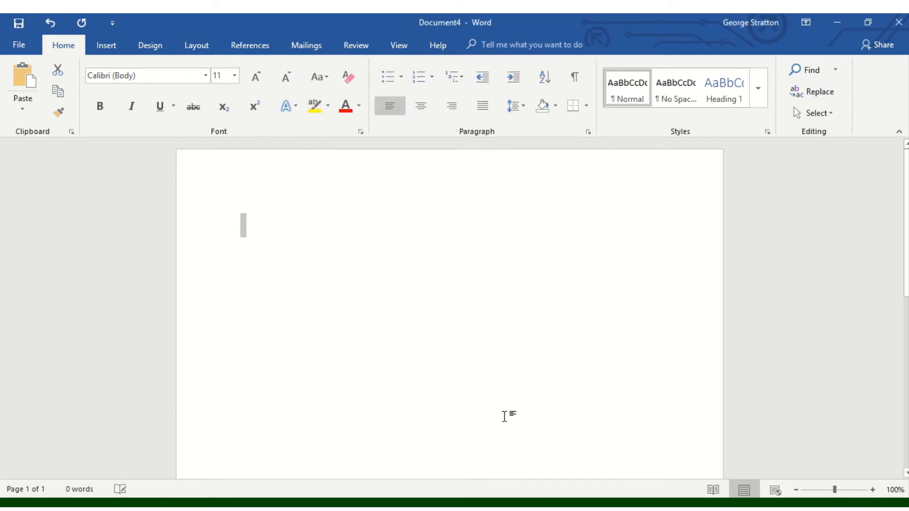
# Set the selected document text to 12 pt Times New Roman
pyautogui.click(234, 76)
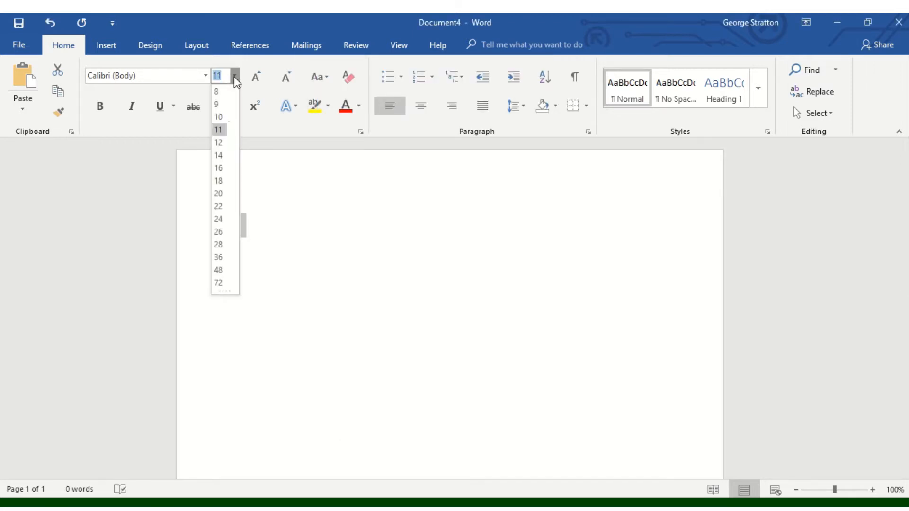
pyautogui.click(221, 143)
pyautogui.click(205, 76)
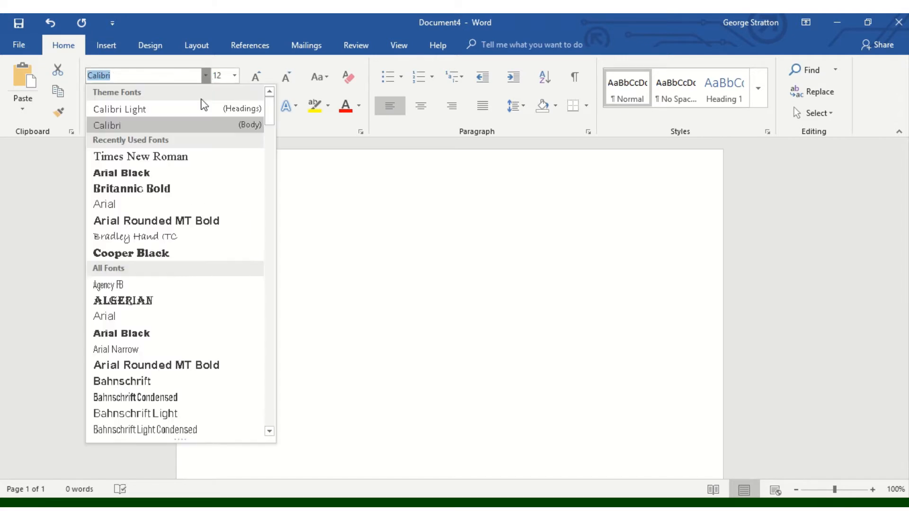
pyautogui.click(191, 154)
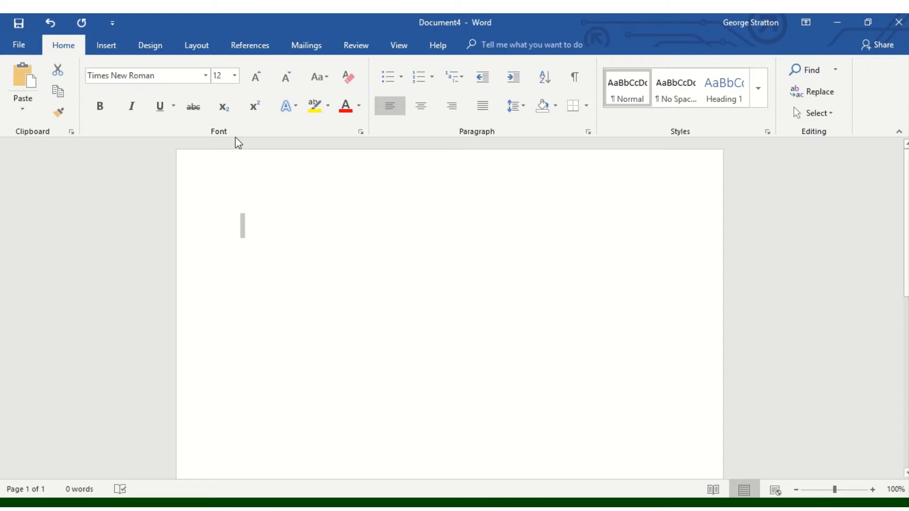
# Insert a Blank header and enable the Different First Page option
pyautogui.click(105, 45)
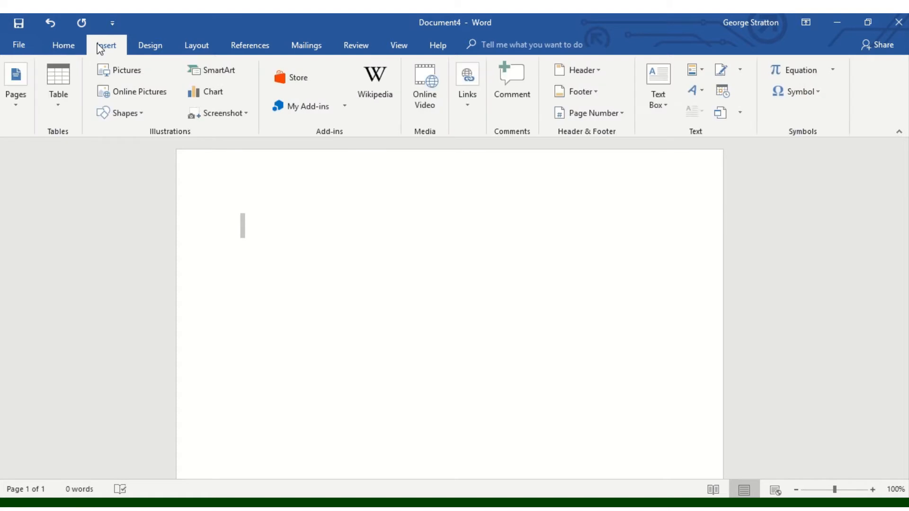
pyautogui.click(573, 71)
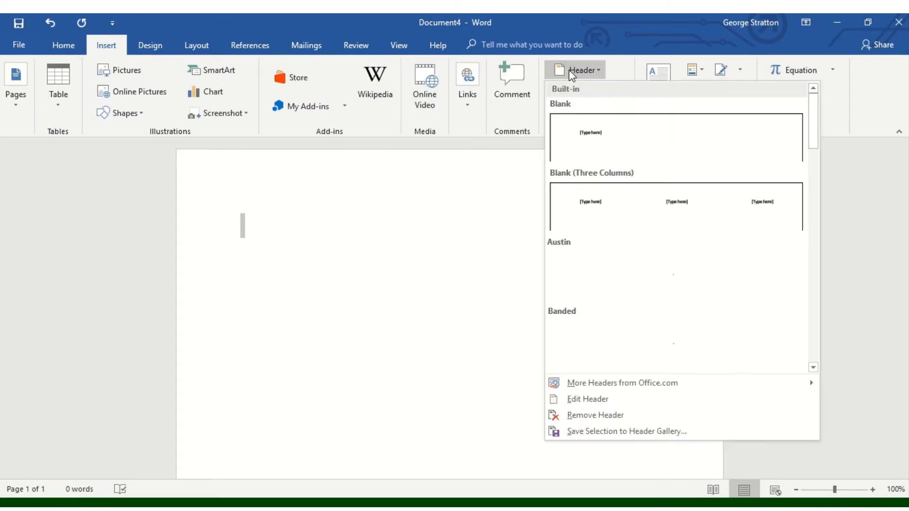
pyautogui.click(596, 125)
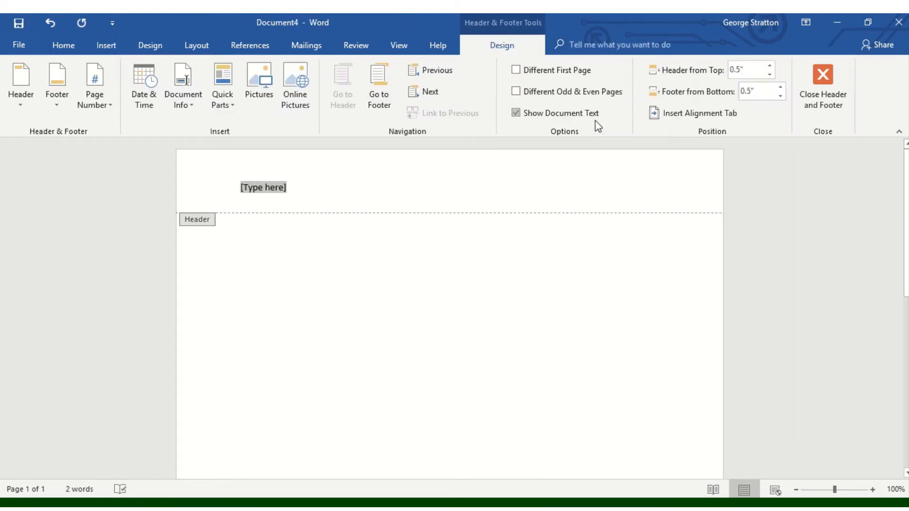
pyautogui.click(516, 71)
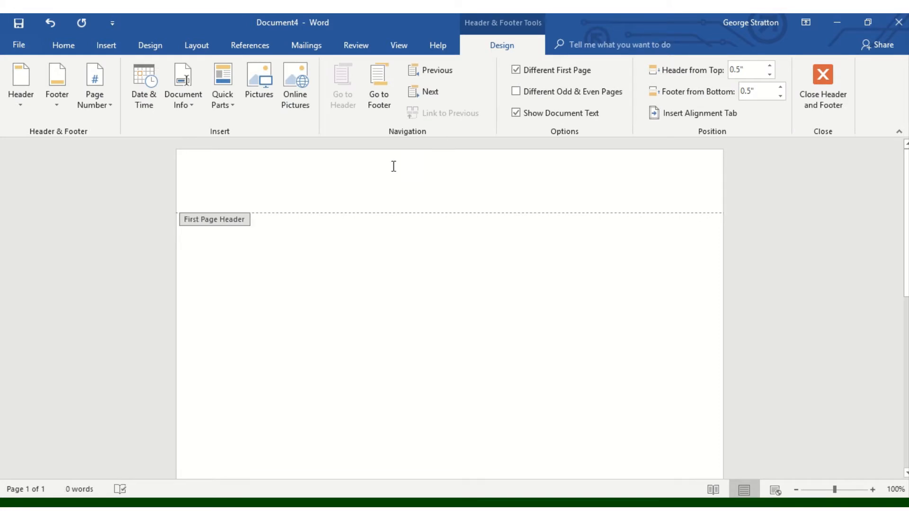
# Enter "Running head:" in the first page header and format it as 12 pt Times New Roman
pyautogui.write('Runn')
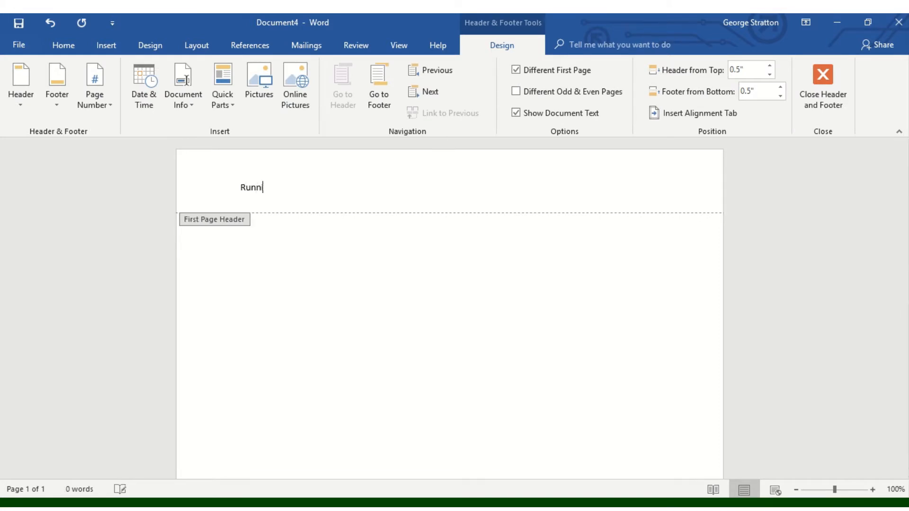
pyautogui.write('ing head:')
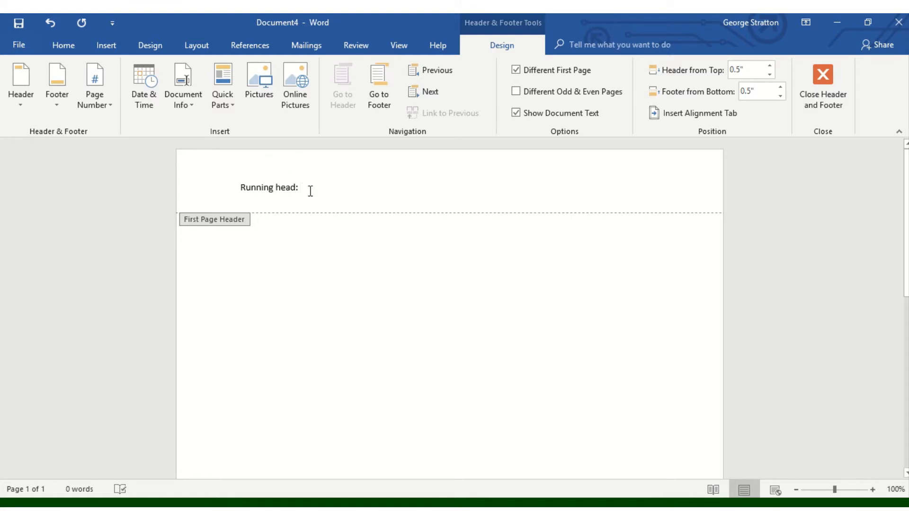
pyautogui.tripleClick(287, 191)
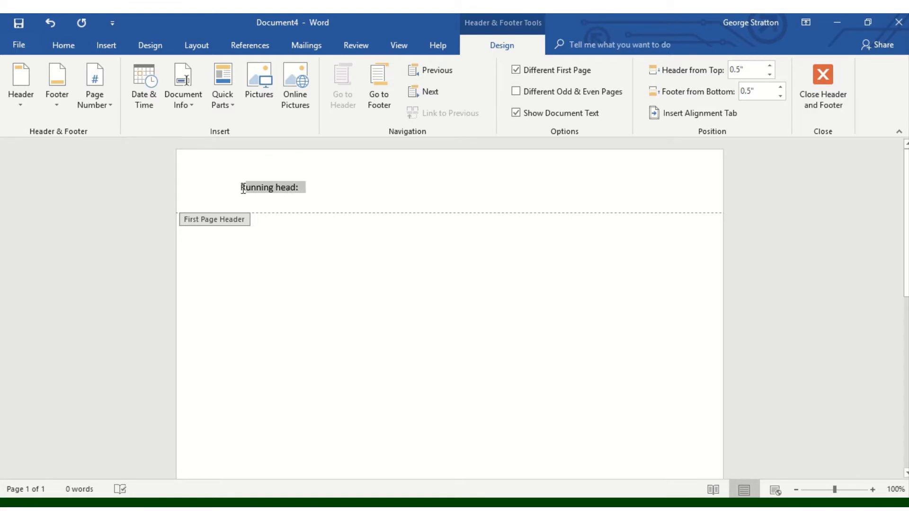
pyautogui.click(61, 46)
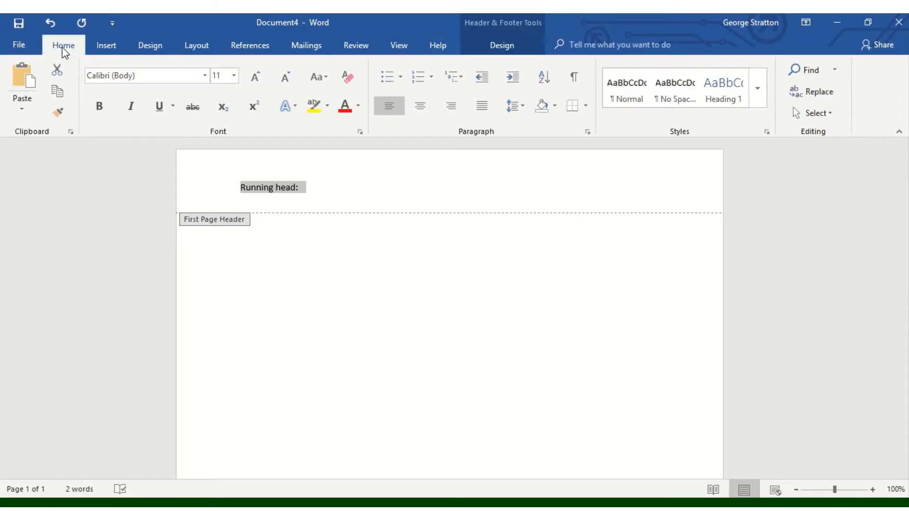
pyautogui.click(235, 75)
pyautogui.click(223, 145)
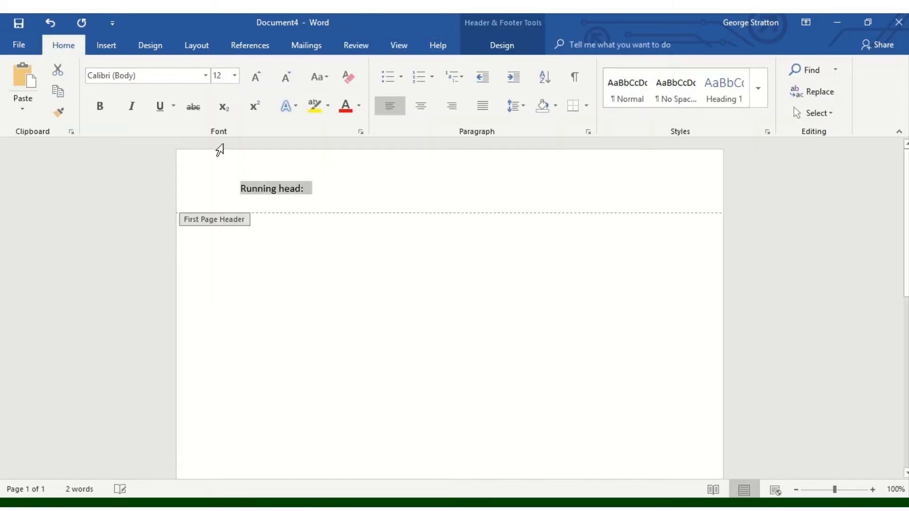
pyautogui.click(206, 76)
pyautogui.click(190, 156)
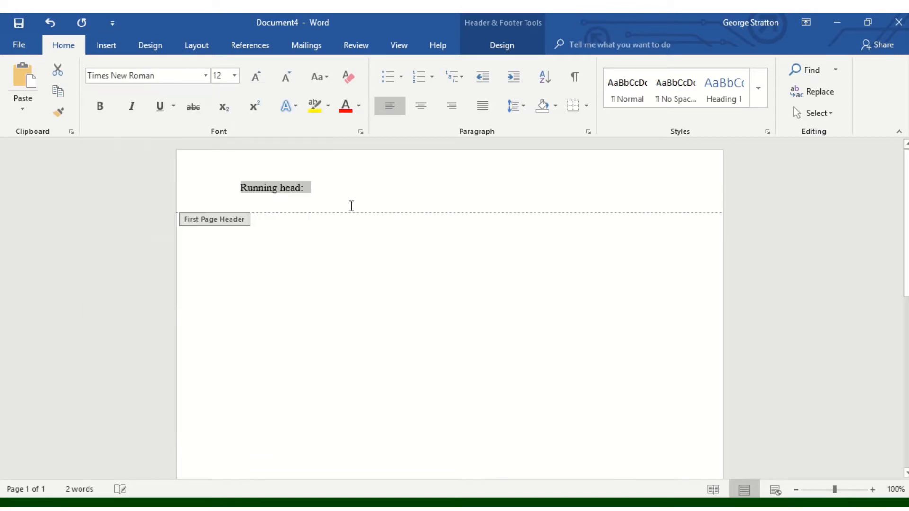
# Add the title "THE EFFECTS OF GROUP SIZE AND GROUP ATTRACTIVENESS ON CONFORMITY" after "Running head:" in the header
pyautogui.click(325, 189)
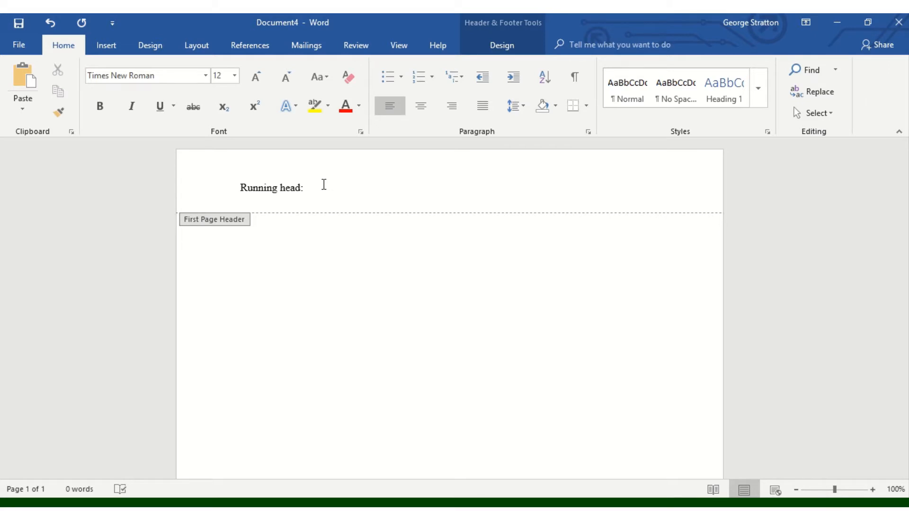
pyautogui.write('THE EFFECTS OF GROUP ')
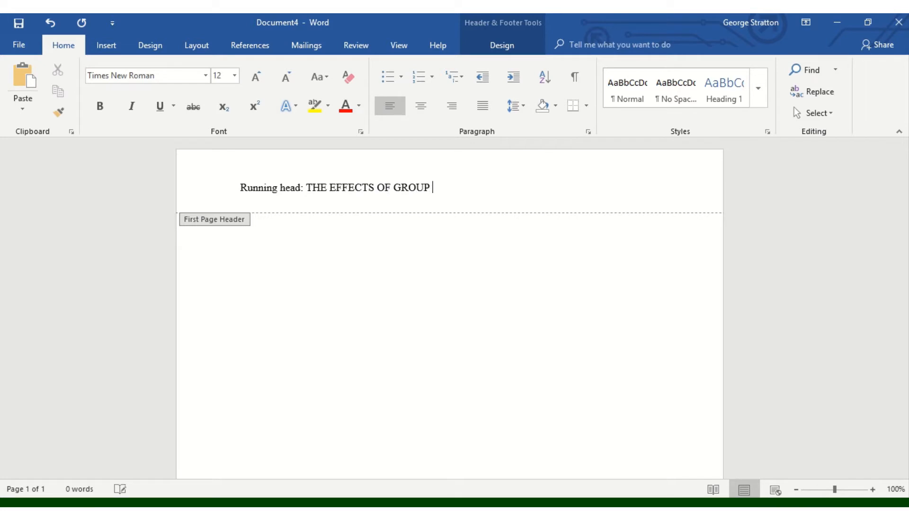
pyautogui.write('SIZE AND GROUP')
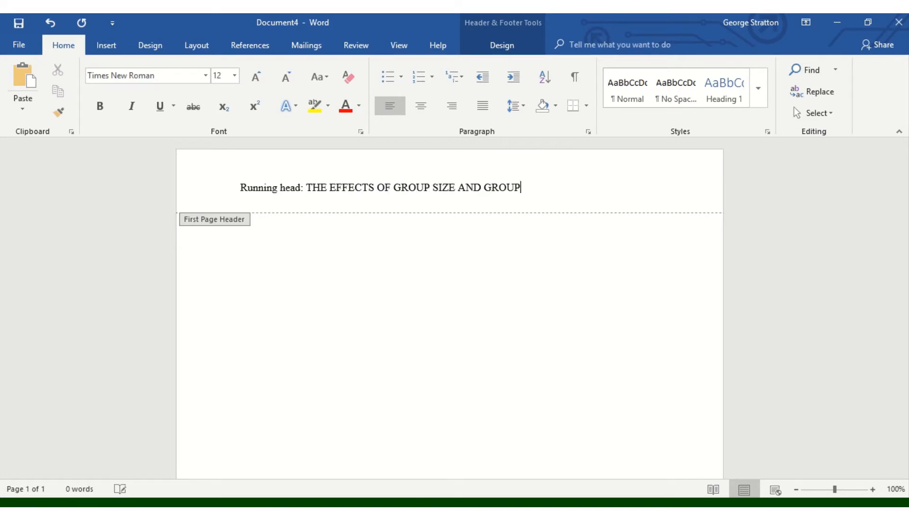
pyautogui.write(' ATTRACTIVENESS ON CN')
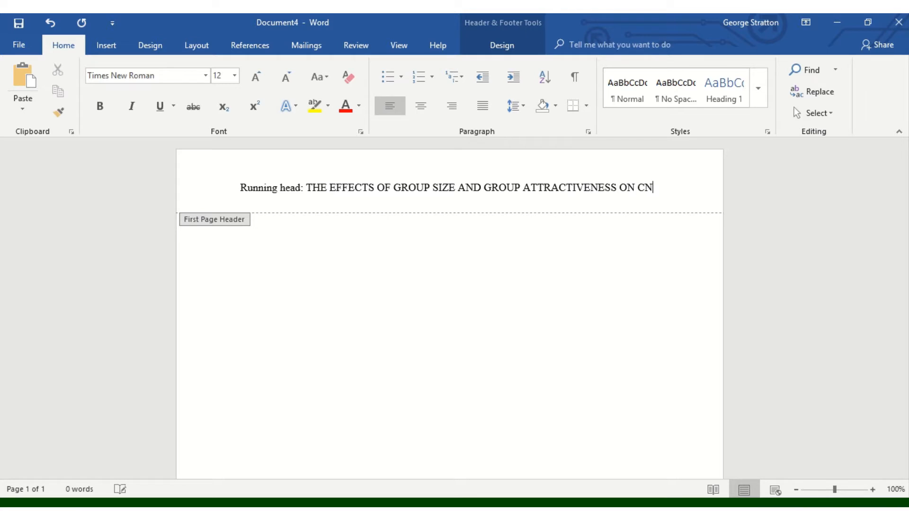
pyautogui.press('BackSpace')
pyautogui.write('ONFORMITY')
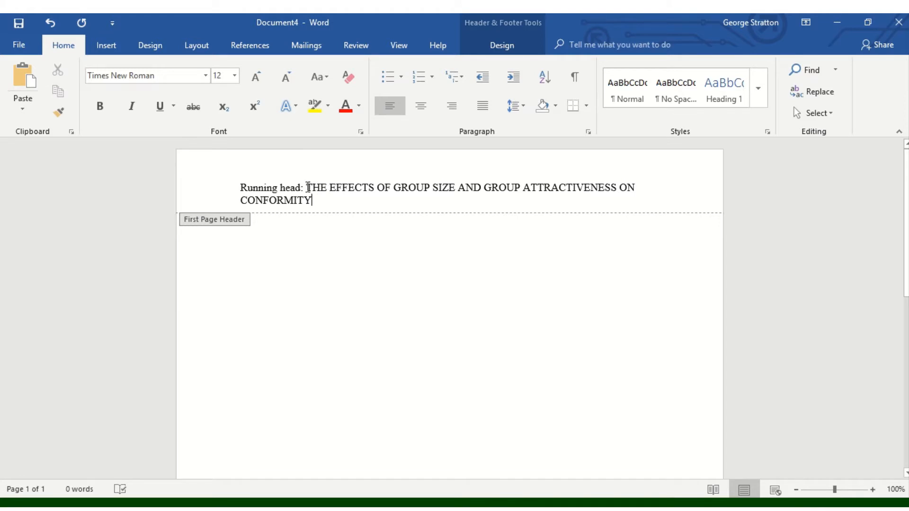
# Shorten the header title by deleting "THE" at its start and the second "GROUP" before "ATTRACTIVENESS"
pyautogui.moveTo(308, 187); pyautogui.dragTo(330, 188)
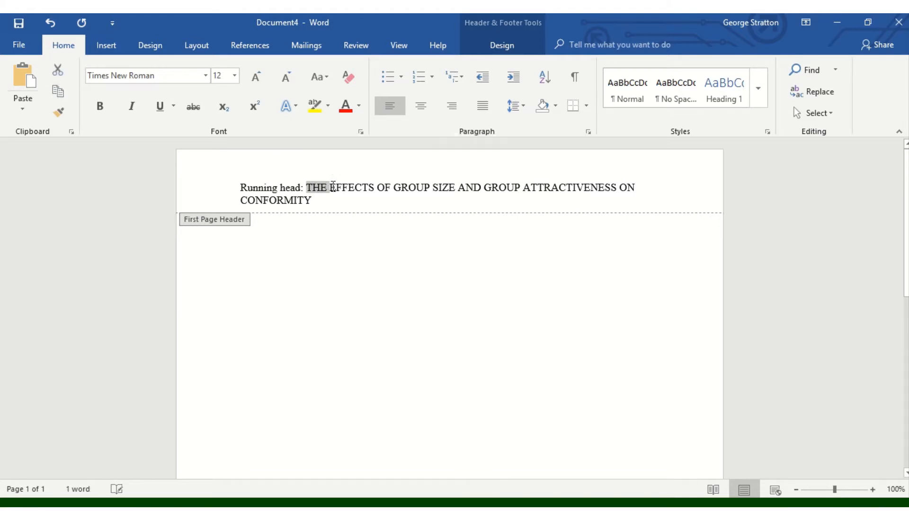
pyautogui.press('Delete')
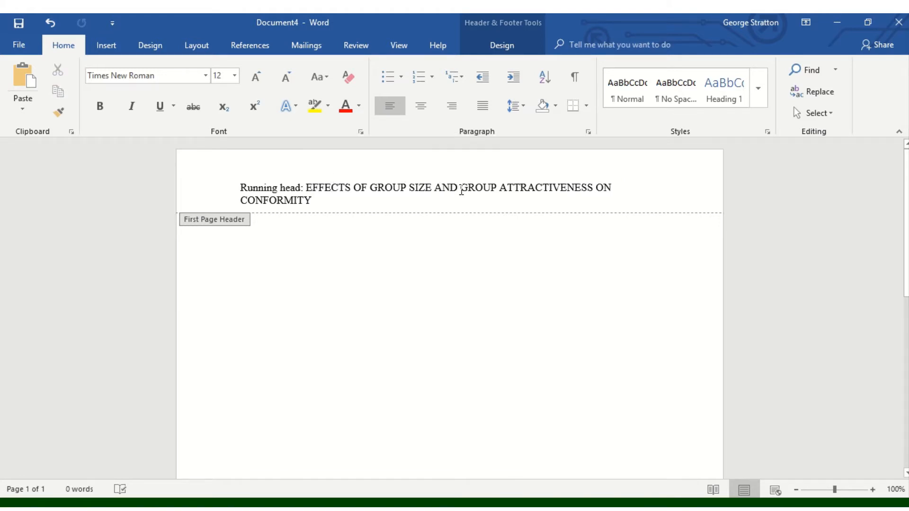
pyautogui.moveTo(461, 190); pyautogui.dragTo(501, 185)
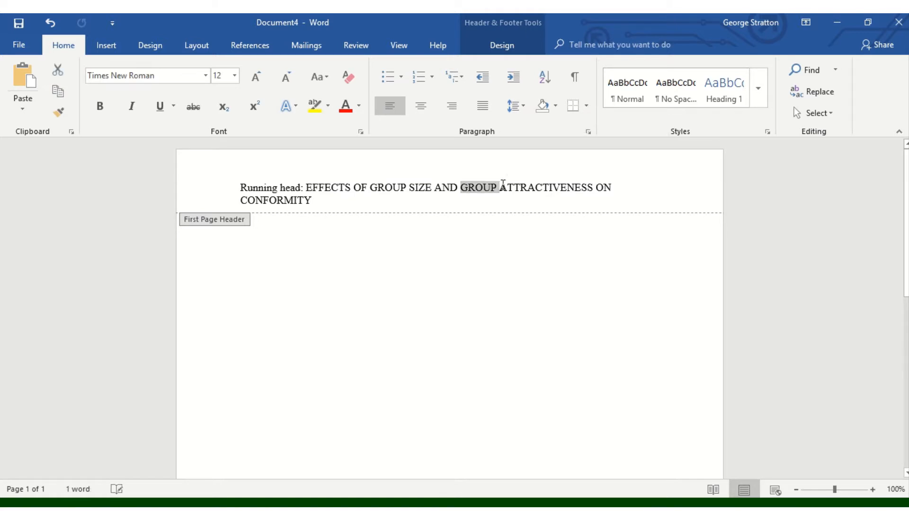
pyautogui.press('Delete')
# Add a tab after "CONFORMITY" in the first page header and insert a page number at the current position
pyautogui.click(664, 192)
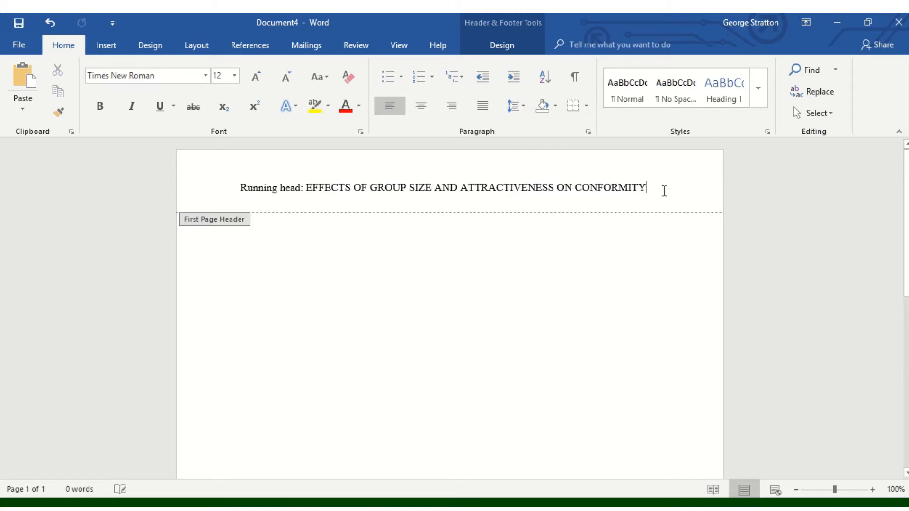
pyautogui.press('Tab')
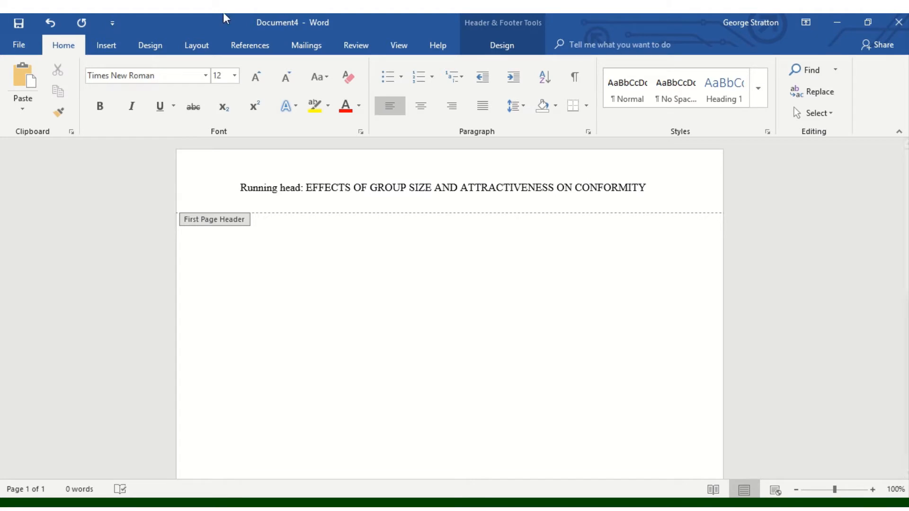
pyautogui.click(102, 46)
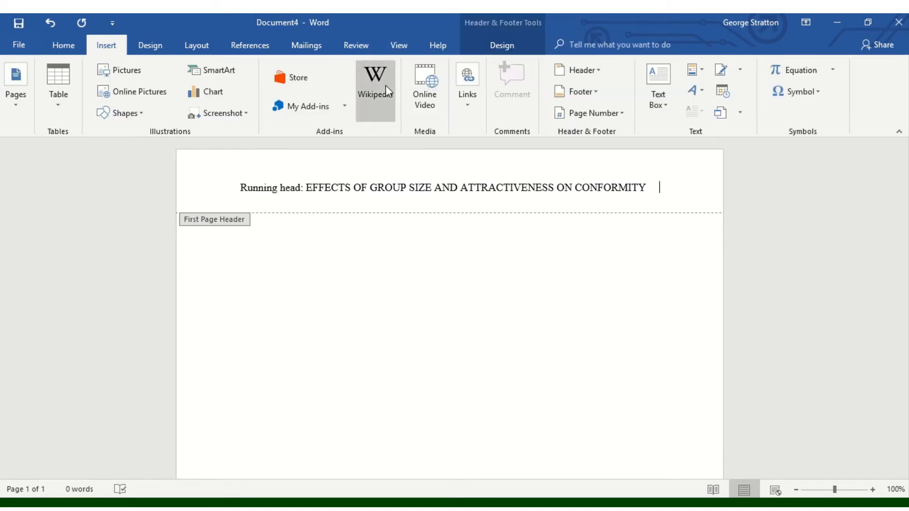
pyautogui.click(582, 120)
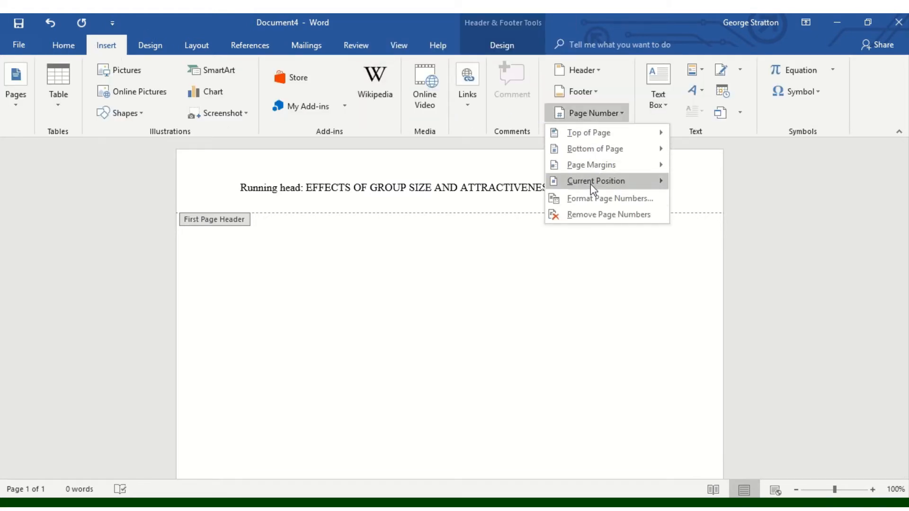
pyautogui.moveTo(591, 186)
pyautogui.click(406, 250)
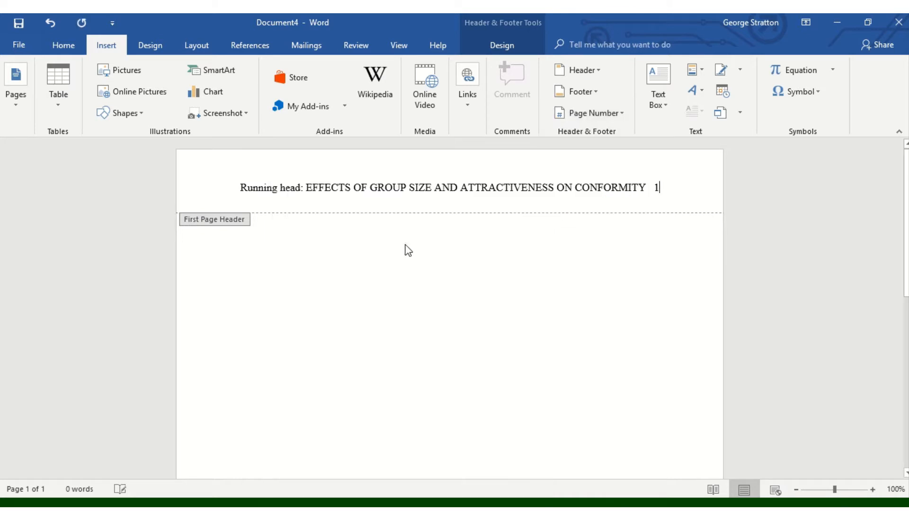
# Leave the header, move about seven blank lines down the first page and centre the current line
pyautogui.doubleClick(439, 286)
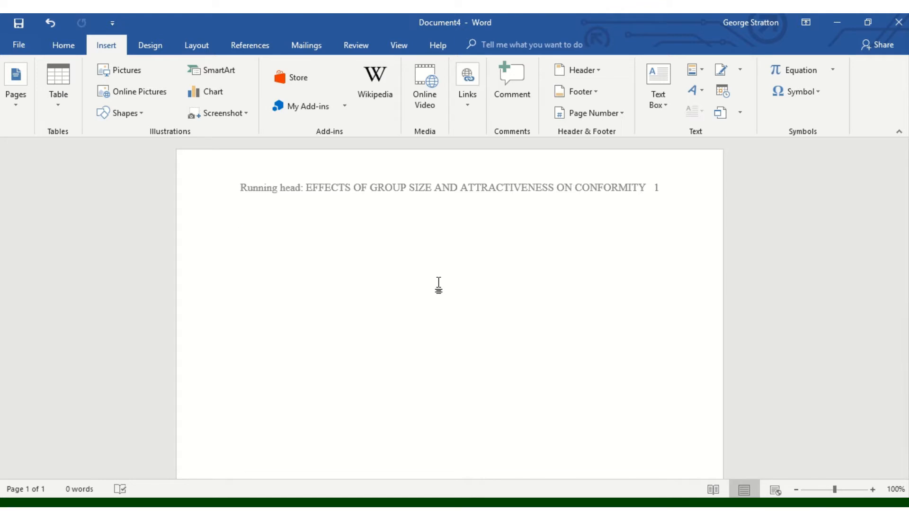
pyautogui.press('Return')
pyautogui.press('Return')
pyautogui.press('Return')
pyautogui.press('Return')
pyautogui.press('Return')
pyautogui.click(63, 44)
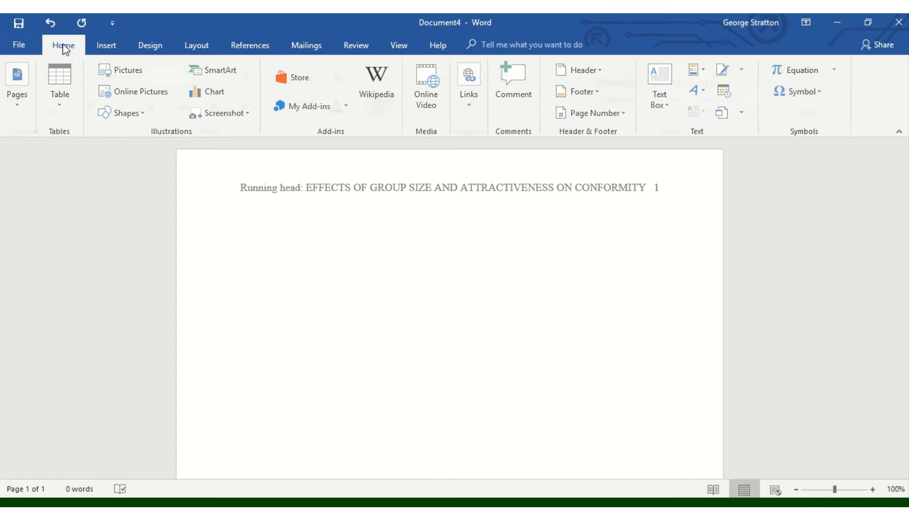
pyautogui.click(422, 107)
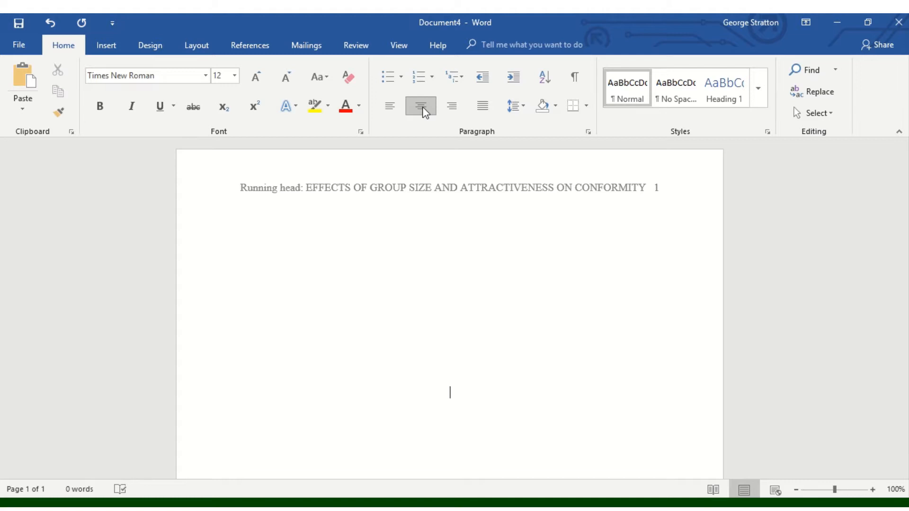
# Enter the centred paper title "The Effects of Group Size and Group Attractiveness on Conformity"
pyautogui.write('The Effects of ')
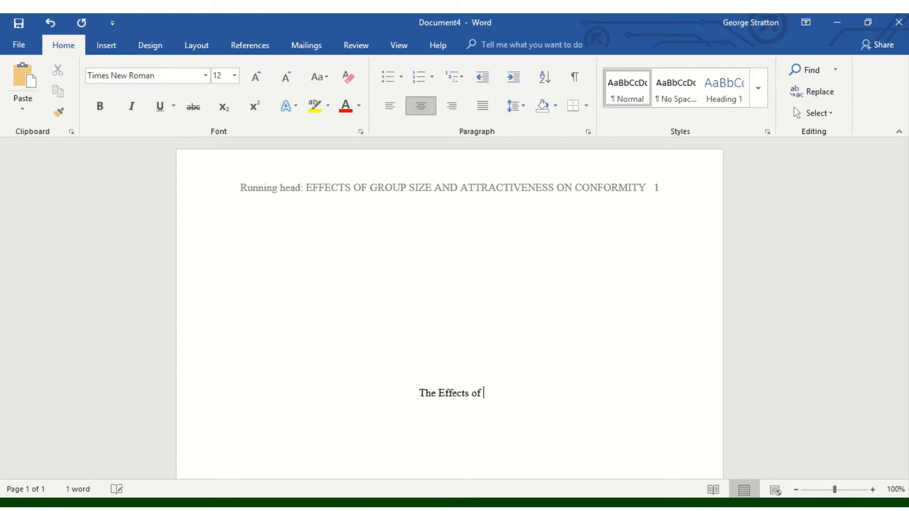
pyautogui.write('Group Size an')
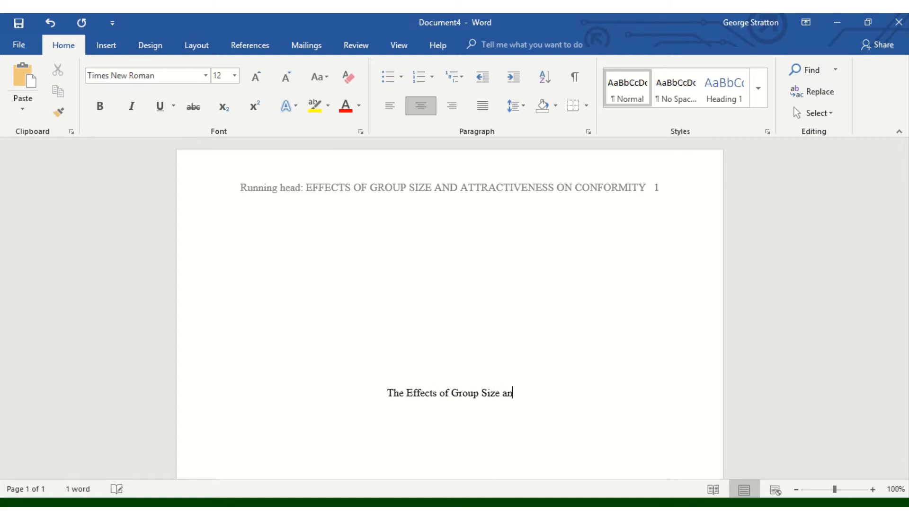
pyautogui.write('d Group Attra')
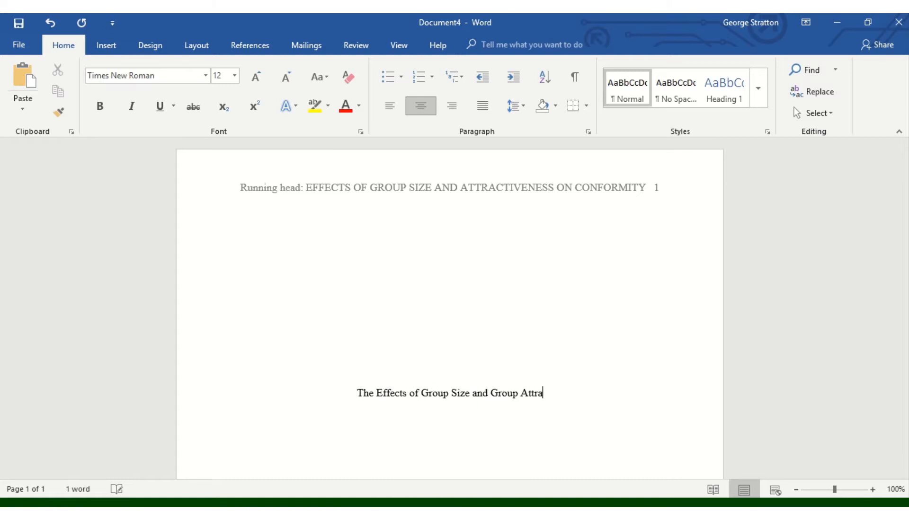
pyautogui.write('ctiveness on Conofm')
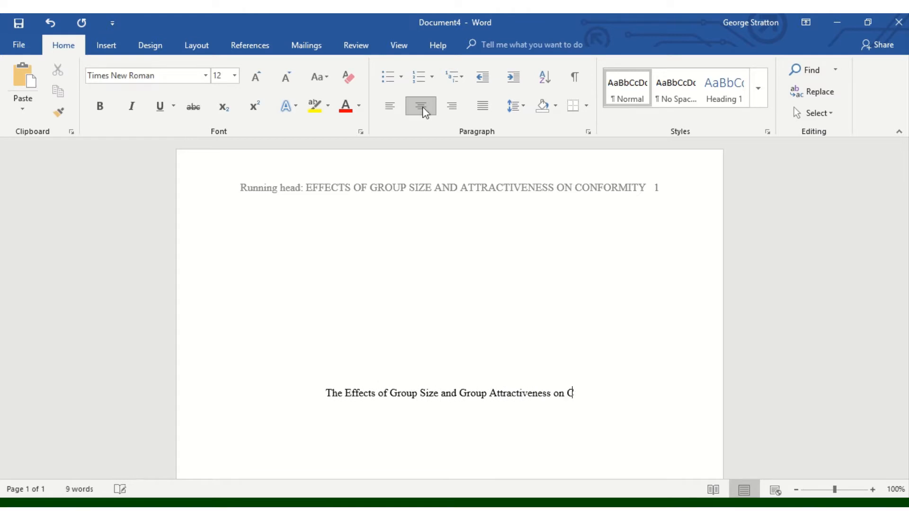
pyautogui.press('BackSpace')
pyautogui.press('BackSpace')
pyautogui.press('BackSpace')
pyautogui.write('formity')
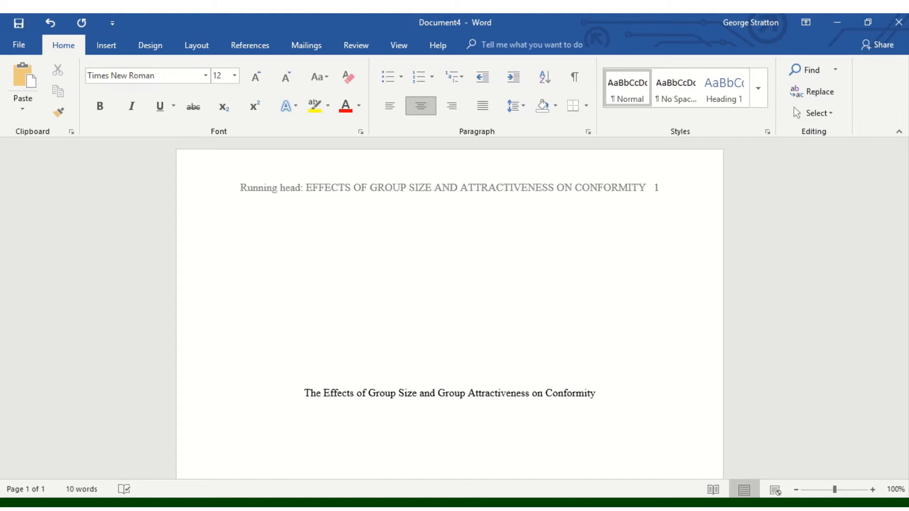
# Add the author line "List all names here, and Another Student" below the title and start a new line
pyautogui.write('List all names here')
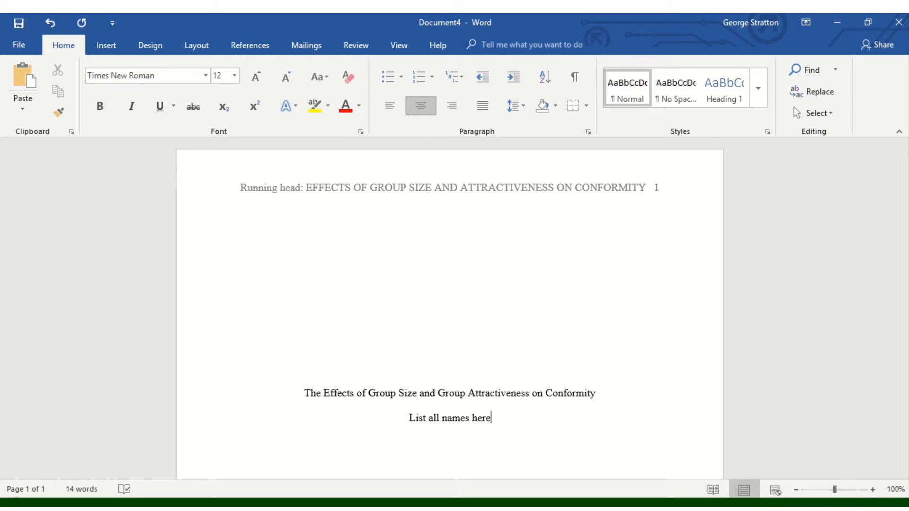
pyautogui.write(', and ')
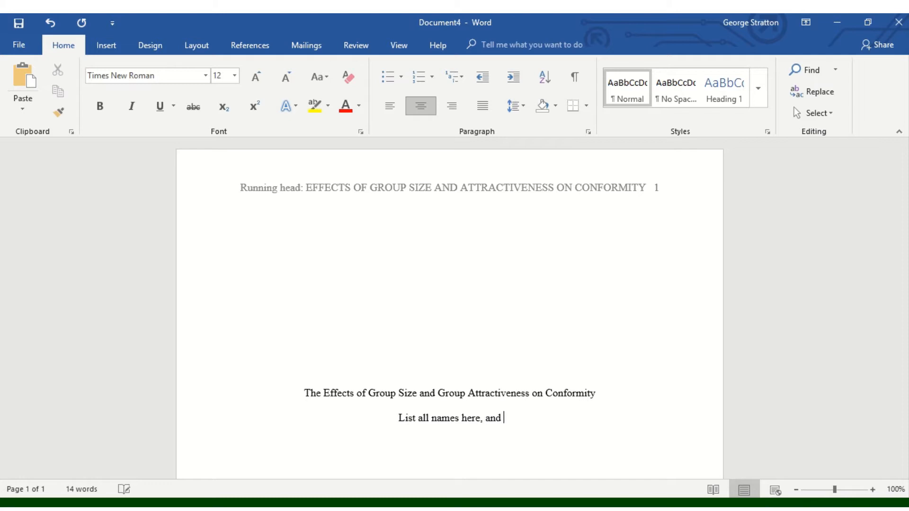
pyautogui.write('Another ST')
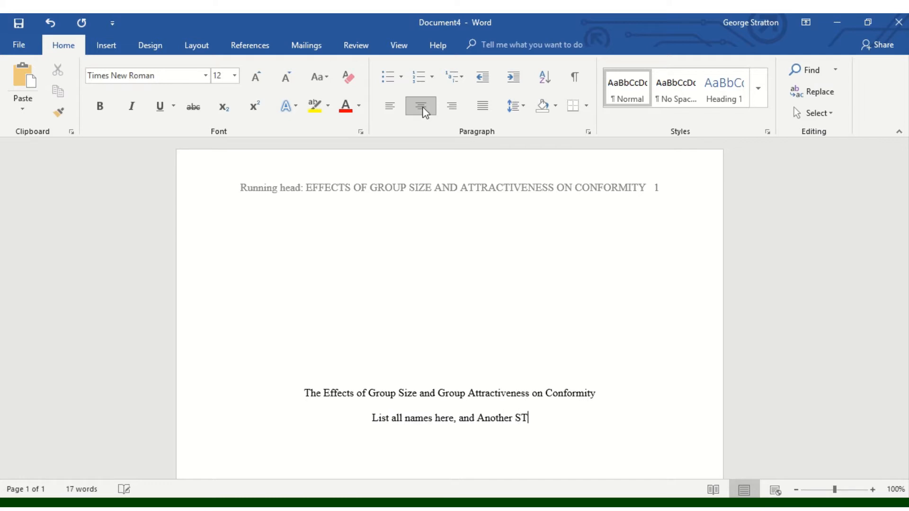
pyautogui.press('BackSpace')
pyautogui.write('uden')
pyautogui.write('t')
pyautogui.press('Return')
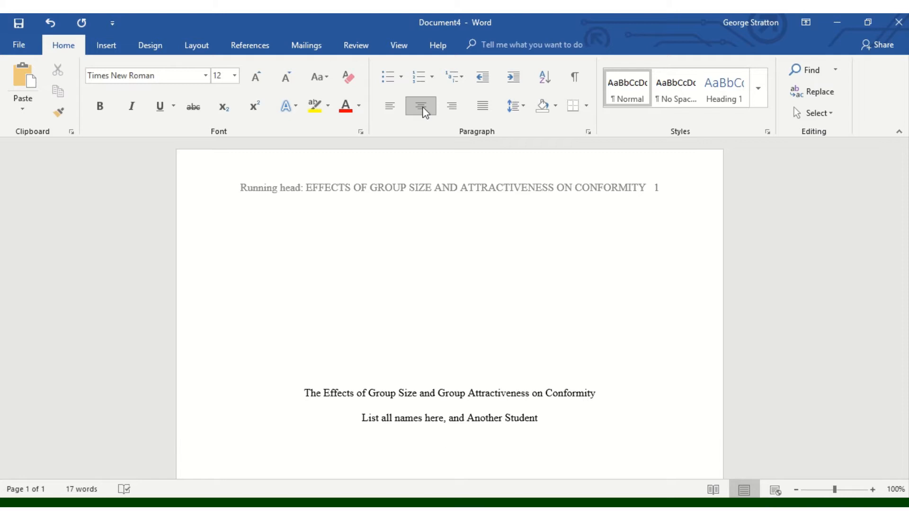
# Enter the affiliation "Northern Virginia Community College" and the course line "Psy216 W2pm" below the author line
pyautogui.write('Northern Vi')
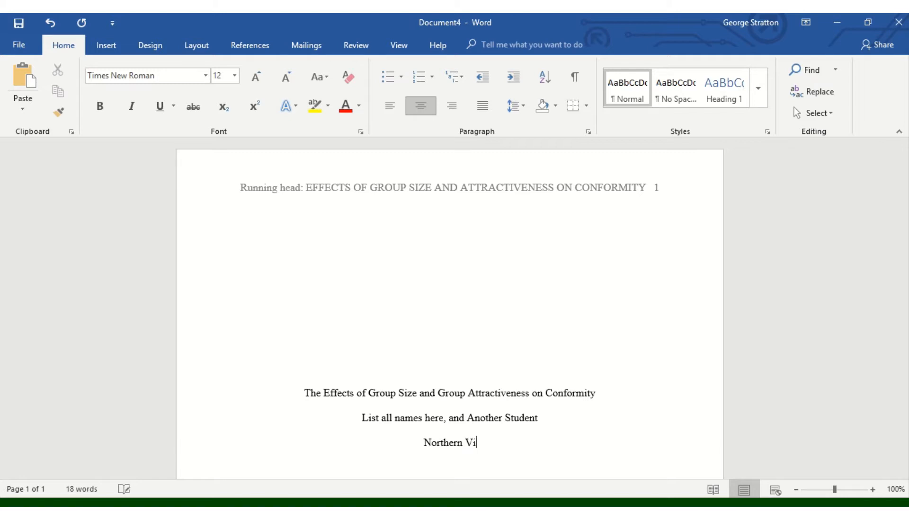
pyautogui.write('rginia Comm')
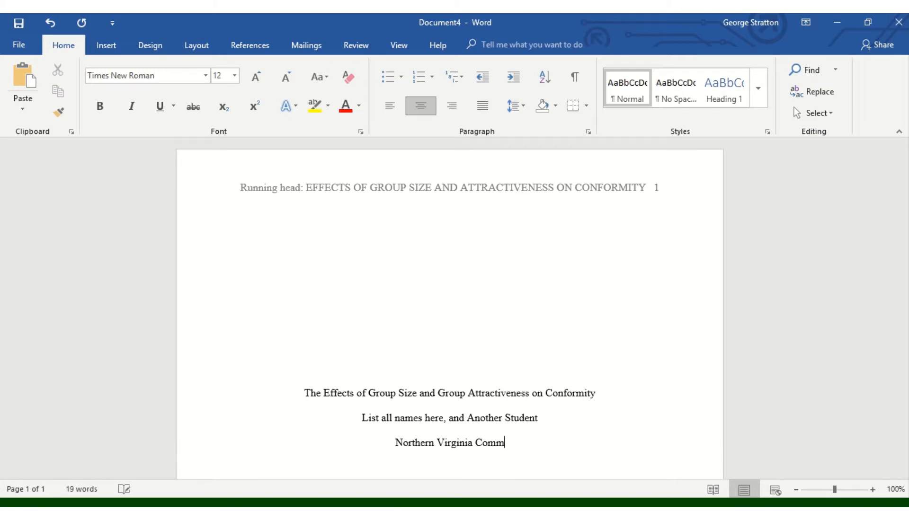
pyautogui.write('unity College')
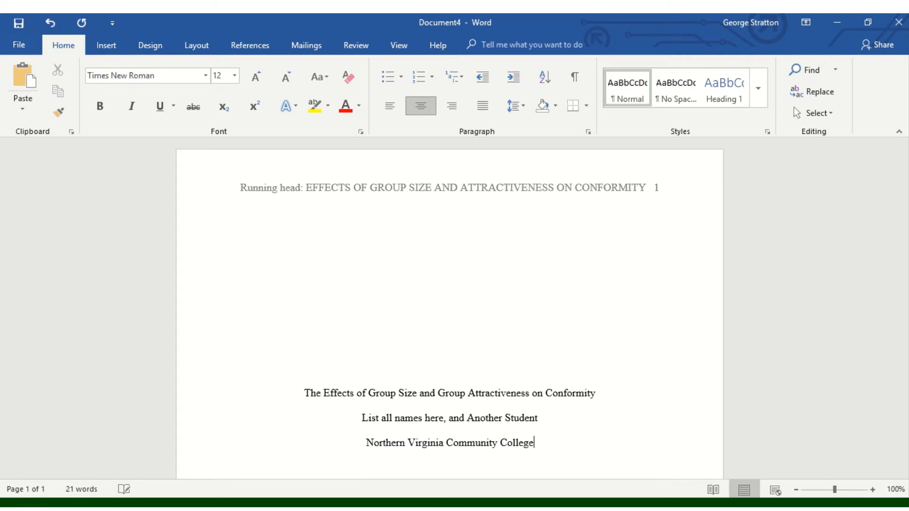
pyautogui.press('Return')
pyautogui.write('Psy216 W2pm')
pyautogui.press('Return')
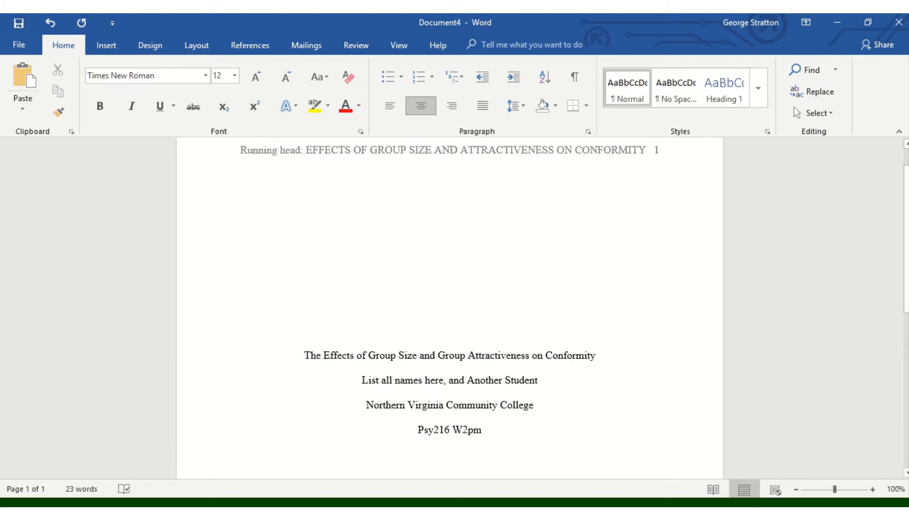
# Insert a page break after the course line on the title page
pyautogui.click(112, 44)
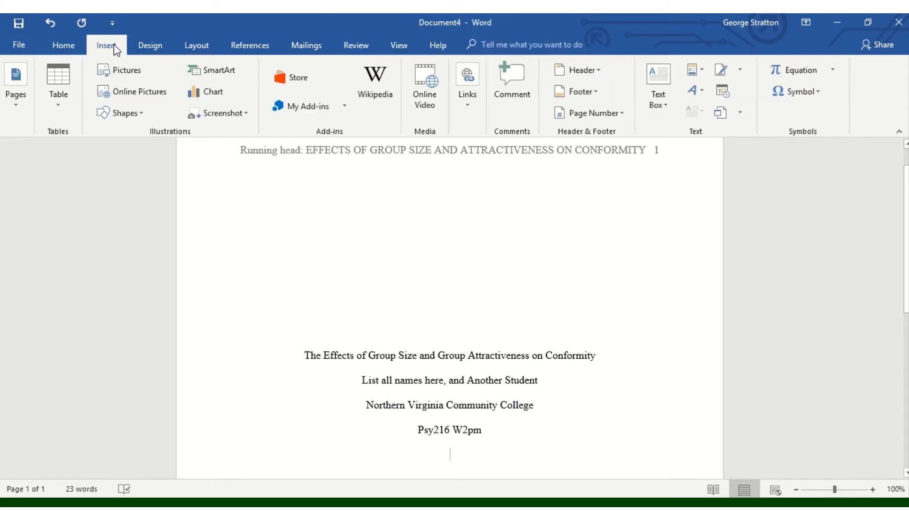
pyautogui.click(15, 92)
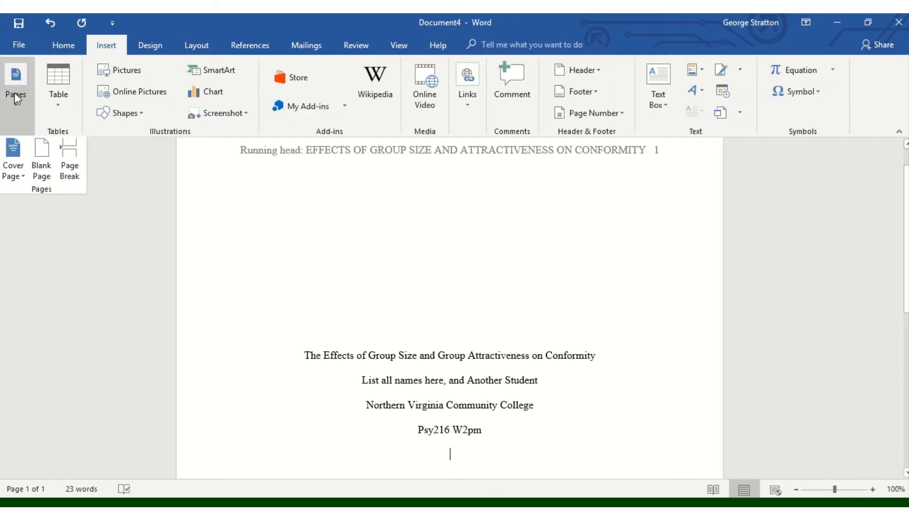
pyautogui.click(76, 153)
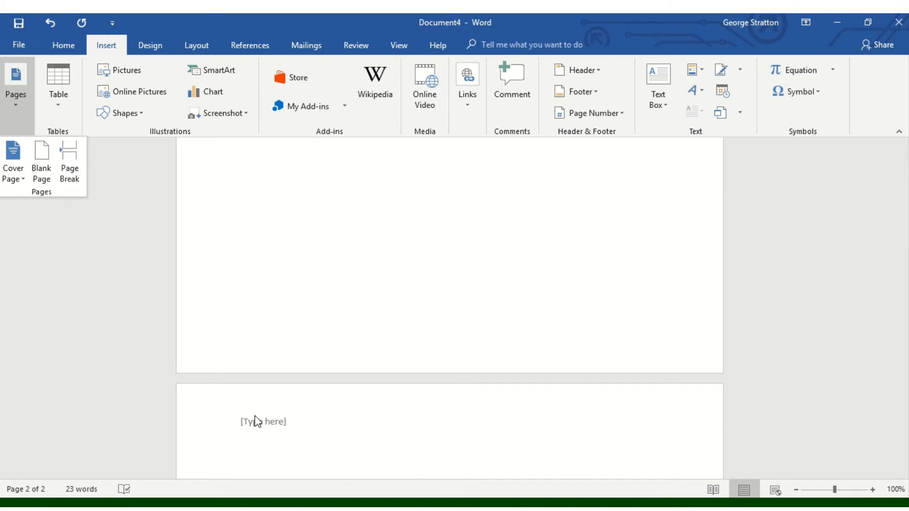
pyautogui.press('Escape')
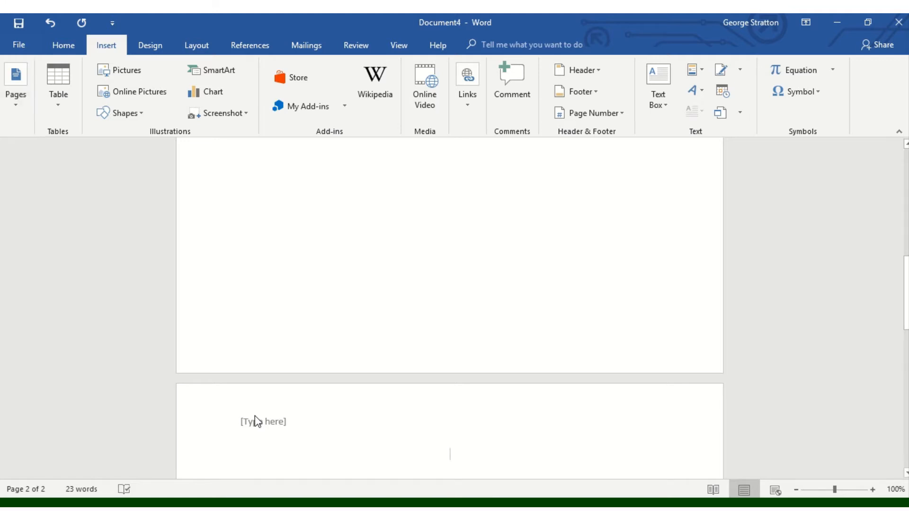
# Replace the second-page header placeholder with "EFFECTS OF GROUP SIZE AND ATTRACTIVENESS ON CONFORMITY"
pyautogui.doubleClick(256, 421)
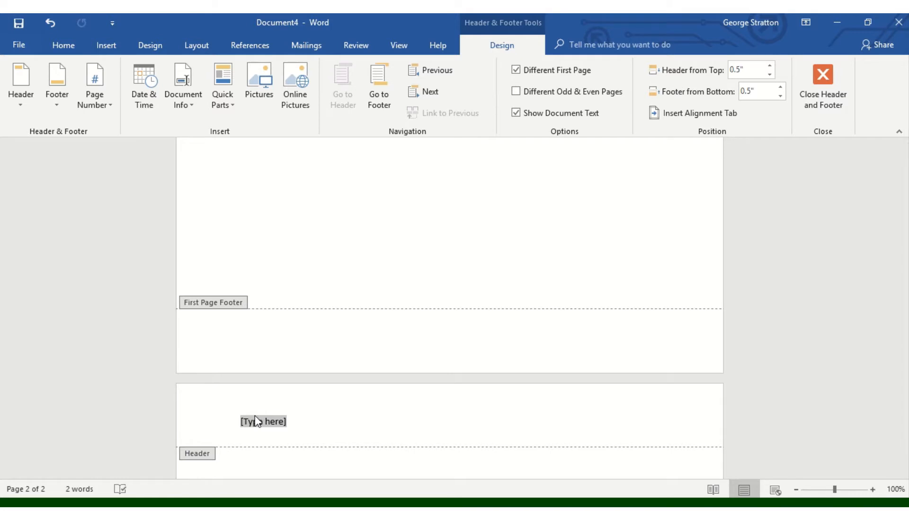
pyautogui.write('EFFECT')
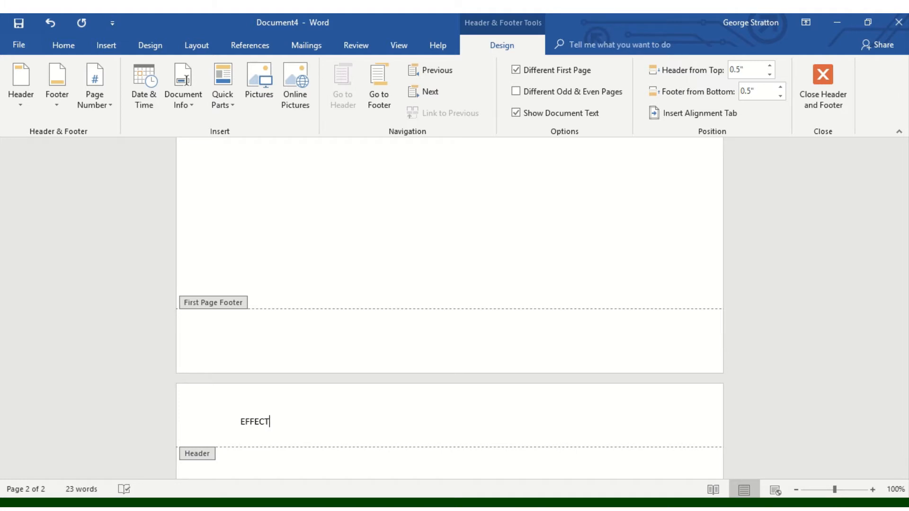
pyautogui.write('S OF GROUP SIZE AND ATTRA')
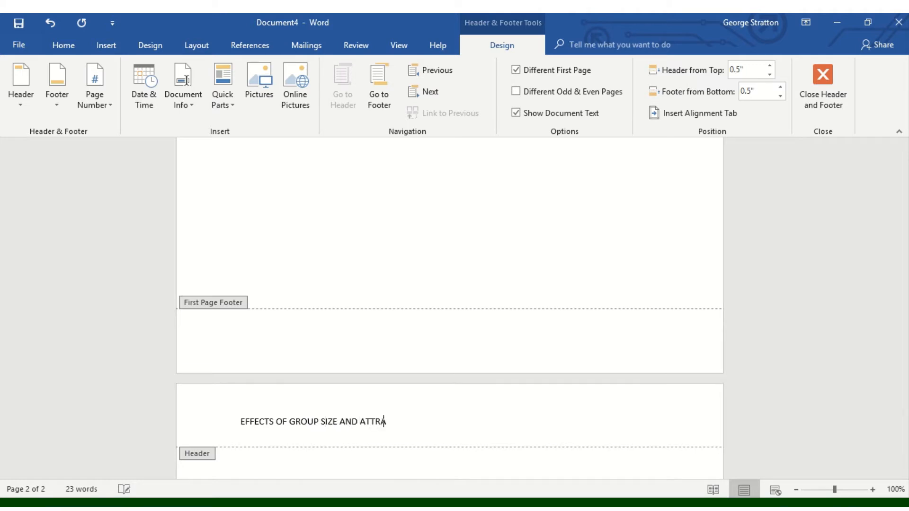
pyautogui.write('CTIVENESS ON CNOF')
pyautogui.press('BackSpace')
pyautogui.press('BackSpace')
pyautogui.press('BackSpace')
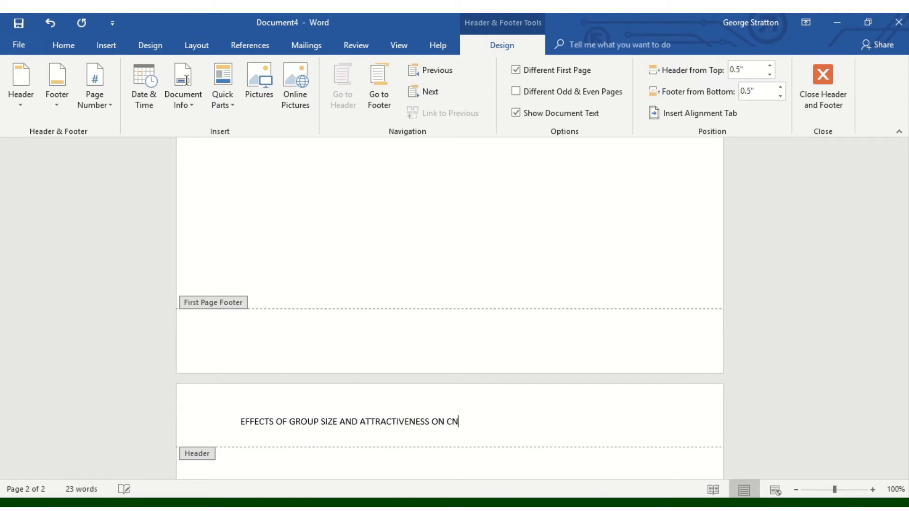
pyautogui.write('ONFORMITY')
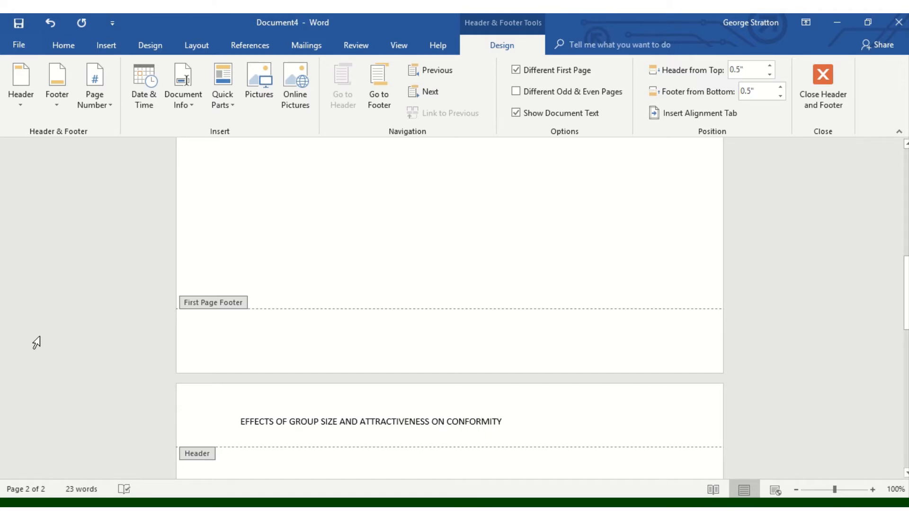
# Tab to the right margin after "CONFORMITY" in the second-page header and insert a page number at the current position
pyautogui.click(88, 105)
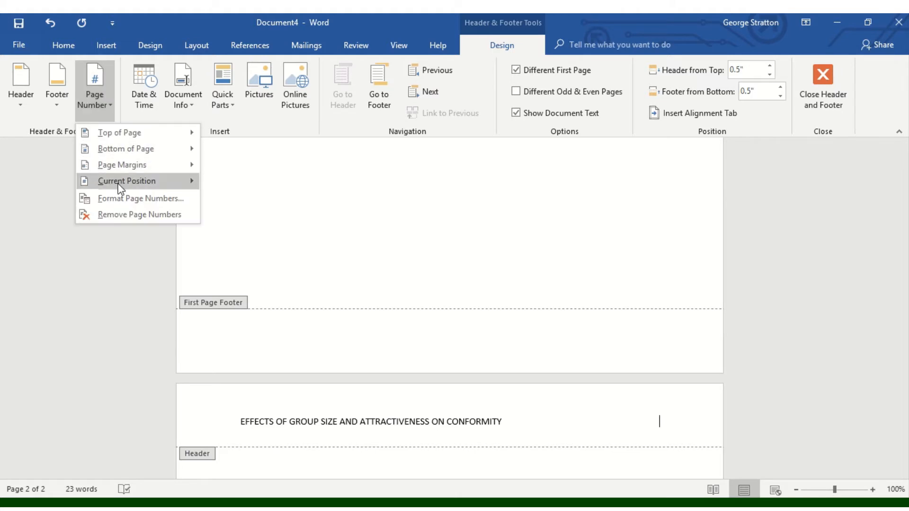
pyautogui.moveTo(120, 185)
pyautogui.click(248, 256)
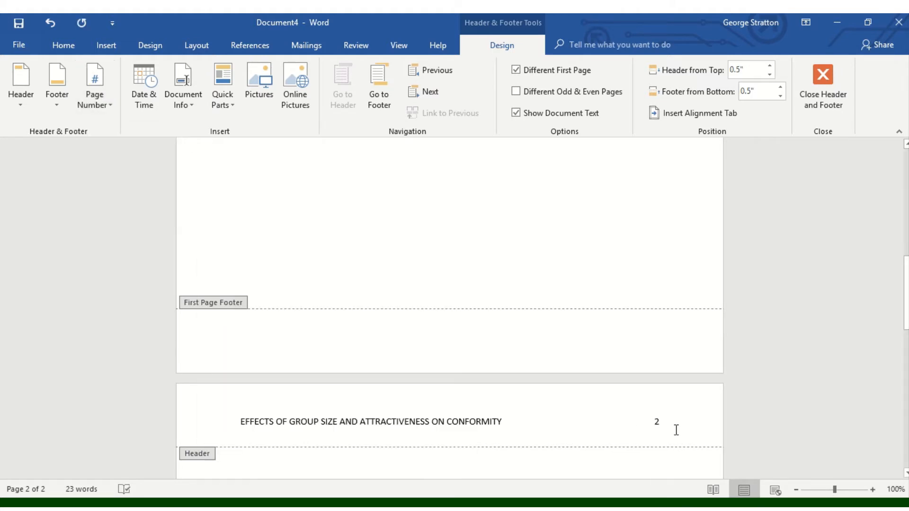
# Format the whole second-page header line, including the page number, as 12 pt Times New Roman
pyautogui.moveTo(676, 423); pyautogui.dragTo(226, 422)
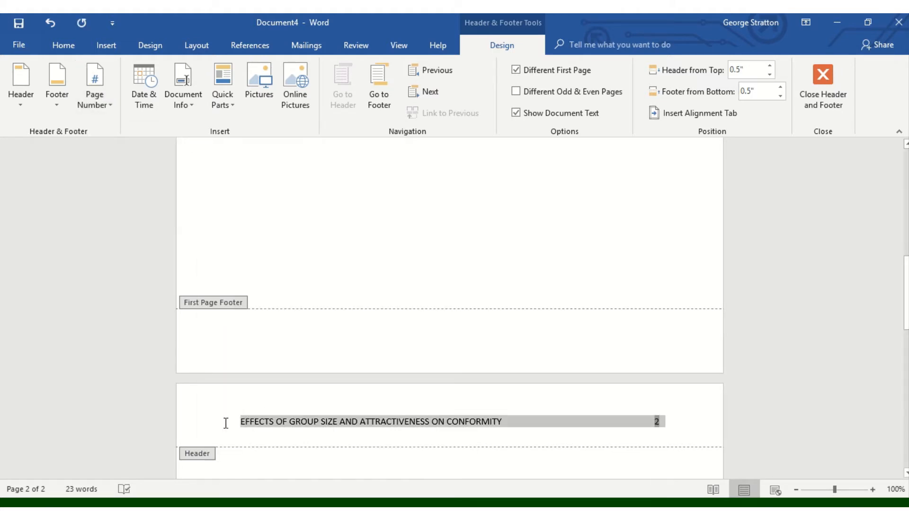
pyautogui.click(64, 45)
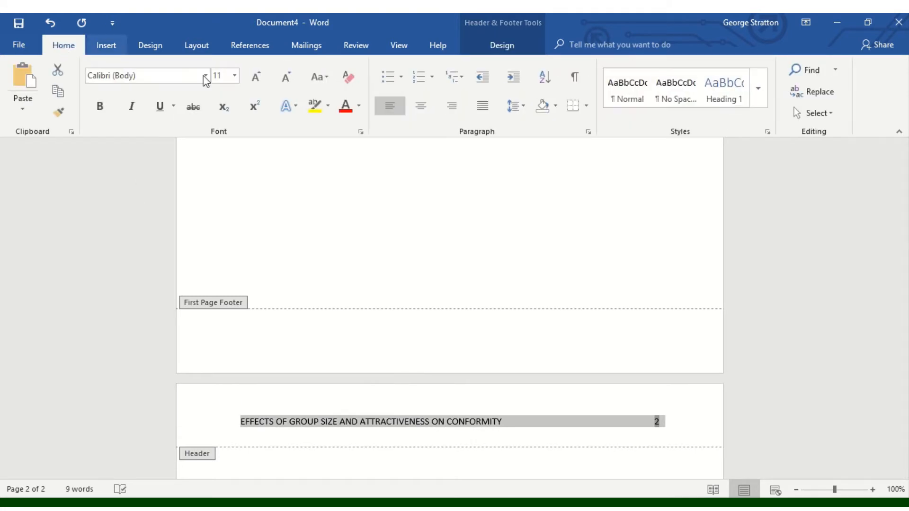
pyautogui.click(233, 76)
pyautogui.click(219, 143)
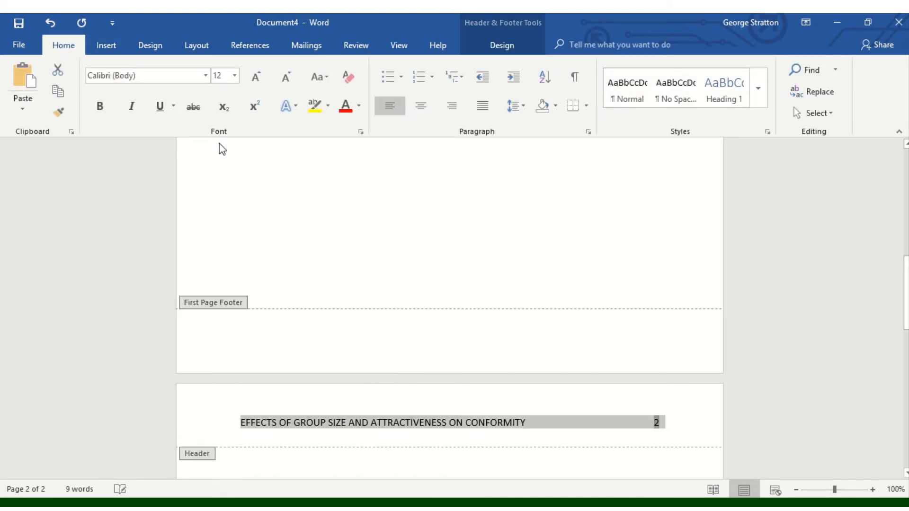
pyautogui.click(206, 76)
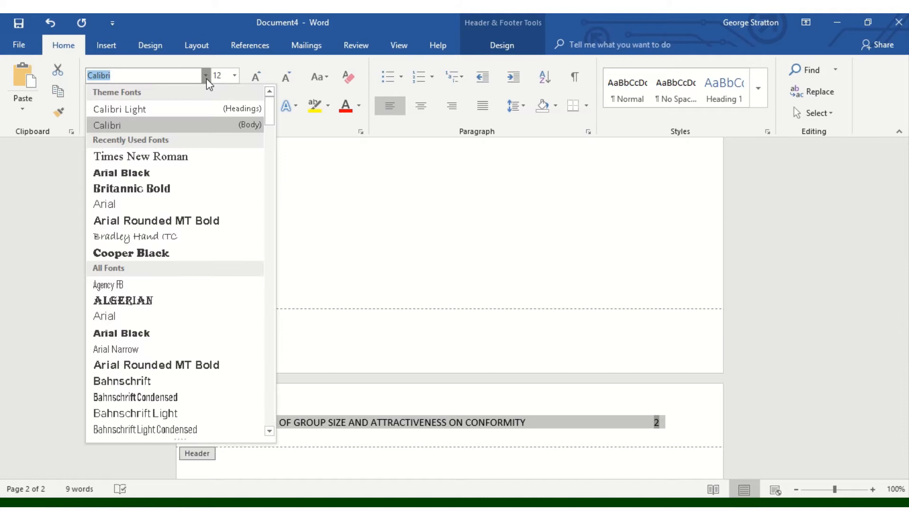
pyautogui.click(201, 158)
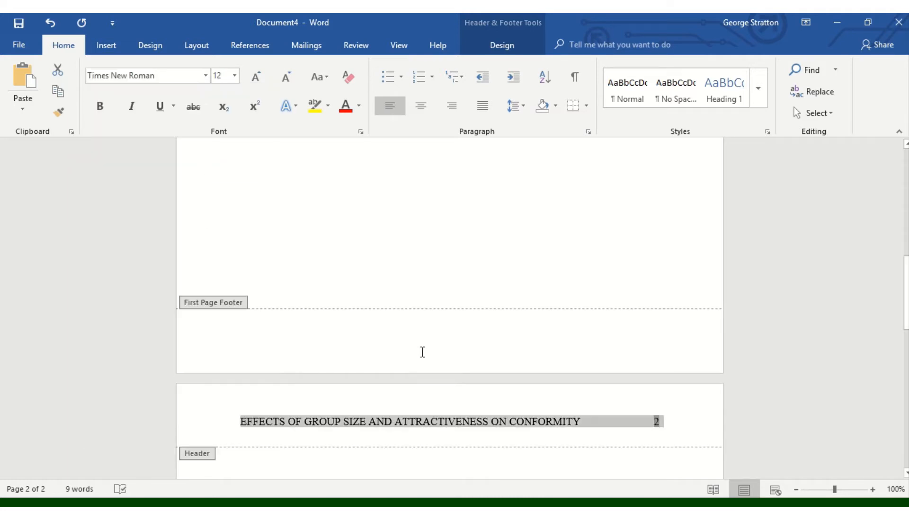
# Leave the header, enter the centred heading "Abstract" at the start of page 2 and begin a new line
pyautogui.doubleClick(451, 465)
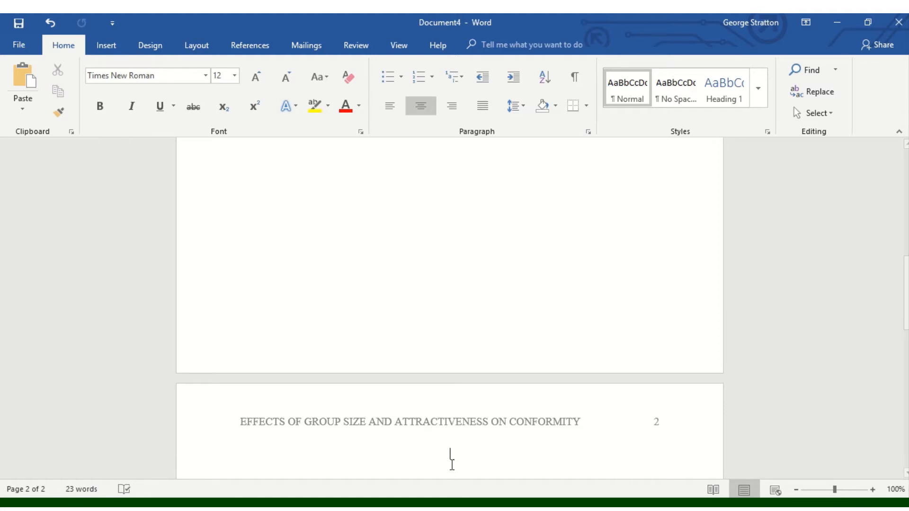
pyautogui.write('Abstract')
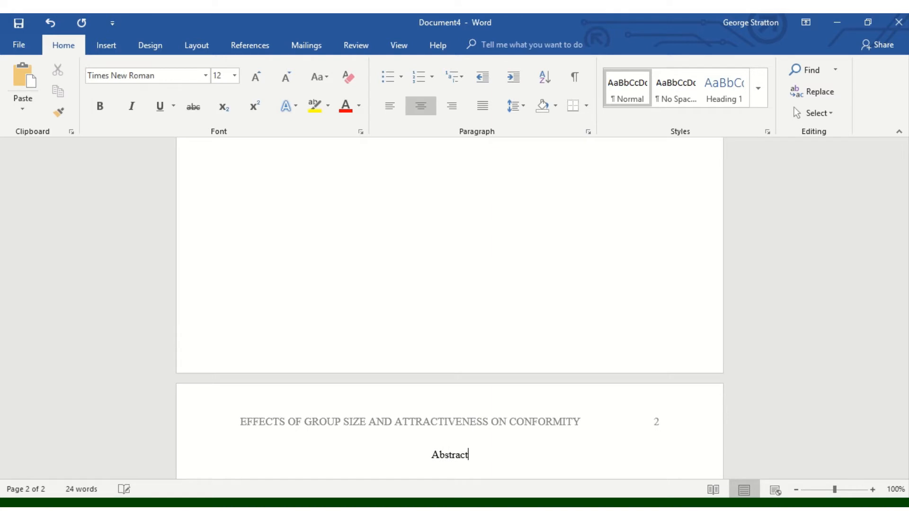
pyautogui.press('Return')
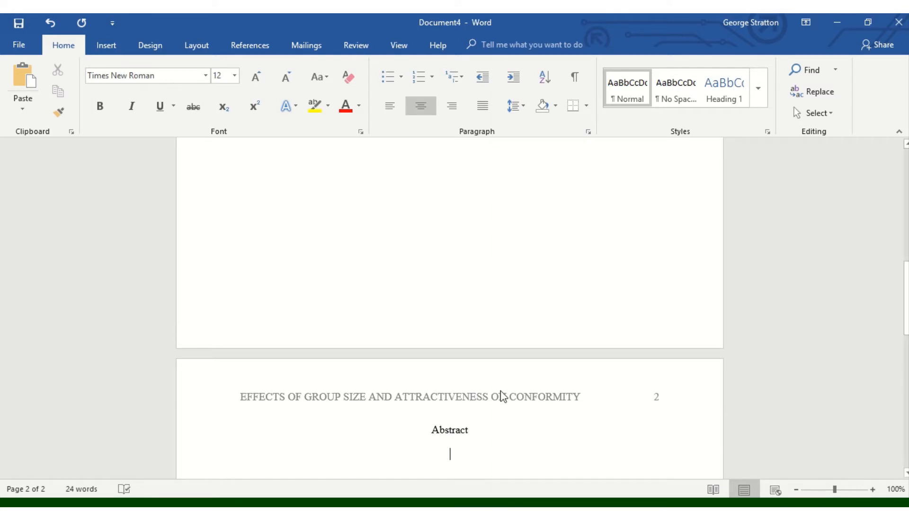
# Make the "Abstract" heading on page 2 bold
pyautogui.click(471, 430)
pyautogui.doubleClick(453, 431)
pyautogui.click(100, 106)
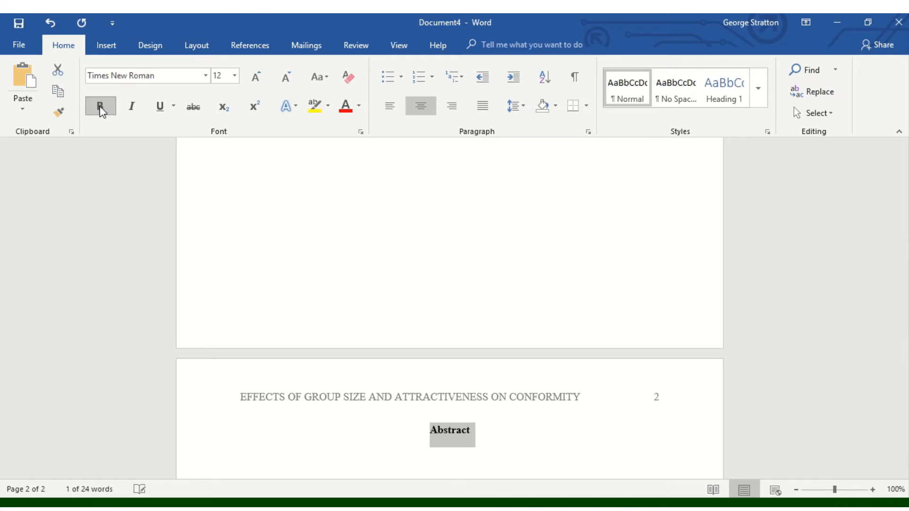
# Add the left-aligned text "150-250 word summary" below the Abstract heading and begin a new line
pyautogui.click(481, 467)
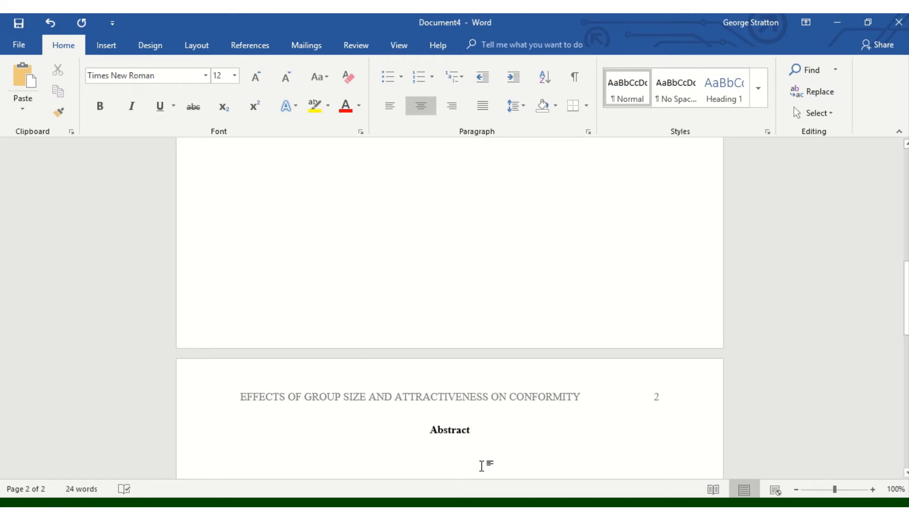
pyautogui.click(392, 113)
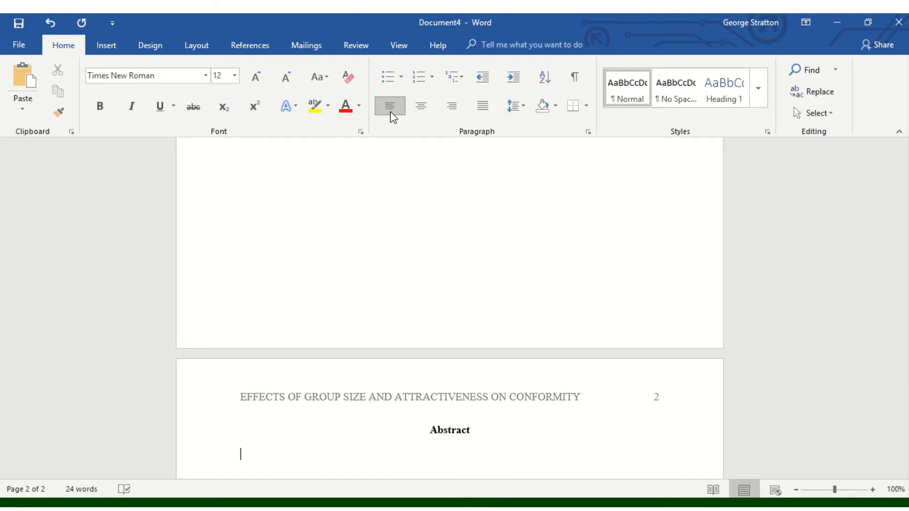
pyautogui.write('150-250 word summary')
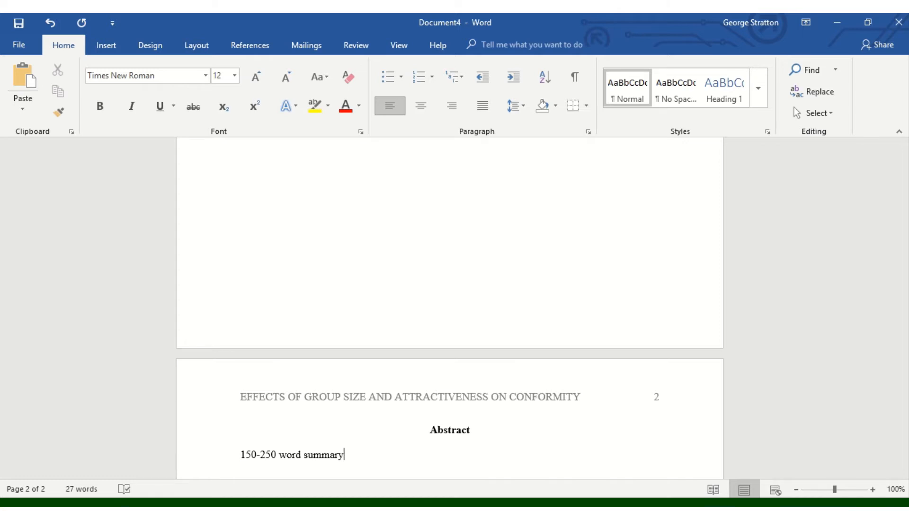
pyautogui.press('Return')
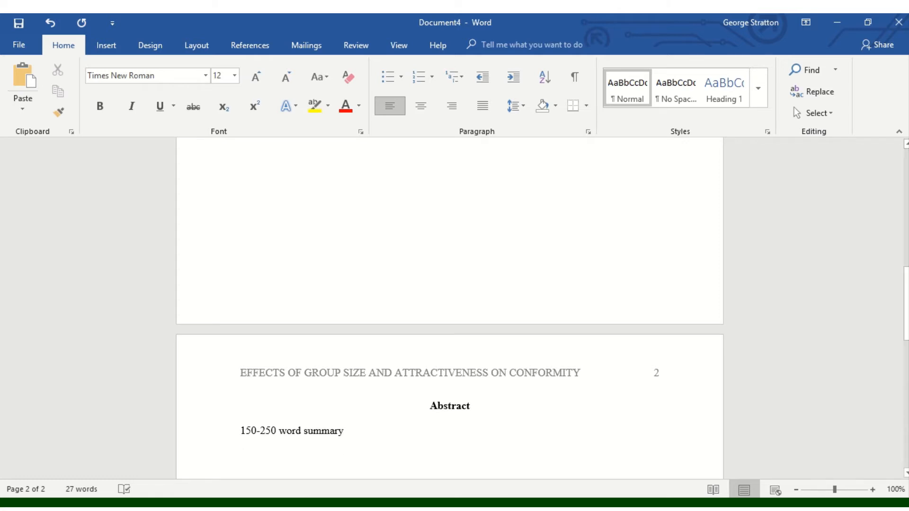
# Insert a page break after the abstract summary to start page 3
pyautogui.click(105, 46)
pyautogui.click(14, 101)
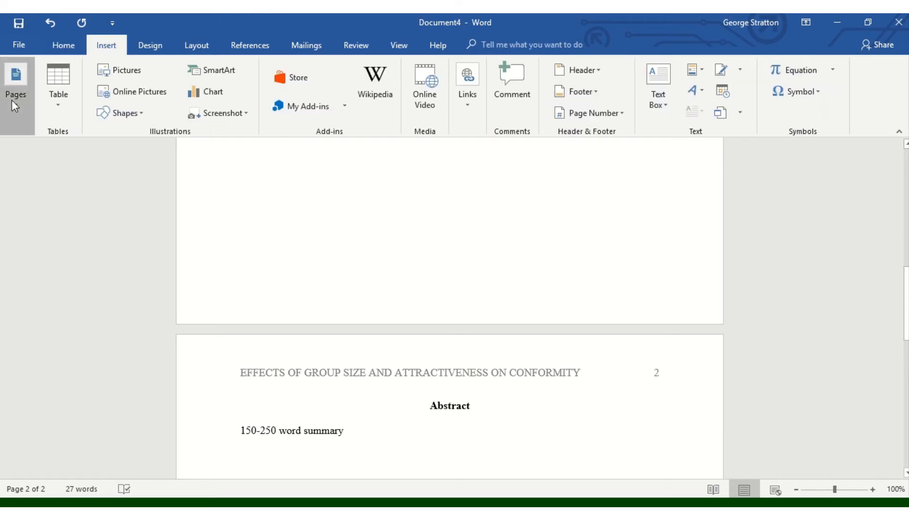
pyautogui.click(70, 169)
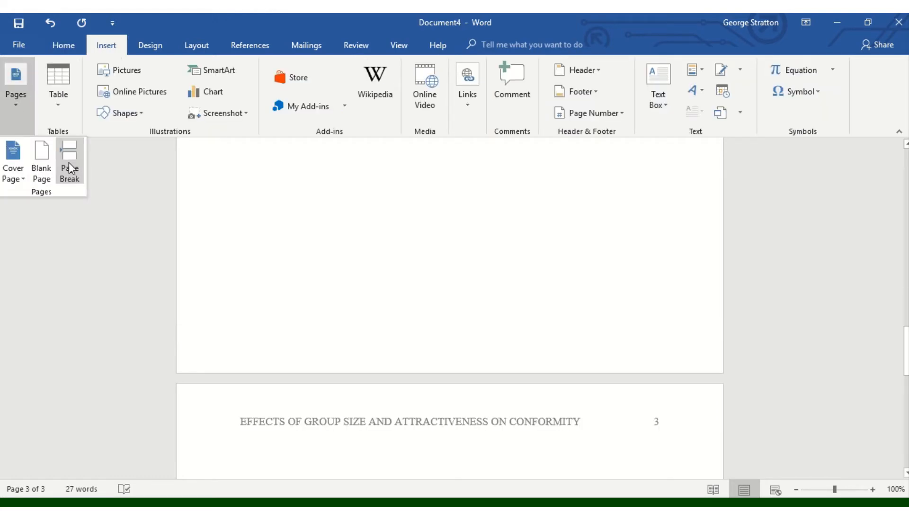
# Enter the centred title "The Effects of Group Size and Group Attractiveness on Conformity" at the start of page 3 and begin a new line
pyautogui.click(61, 46)
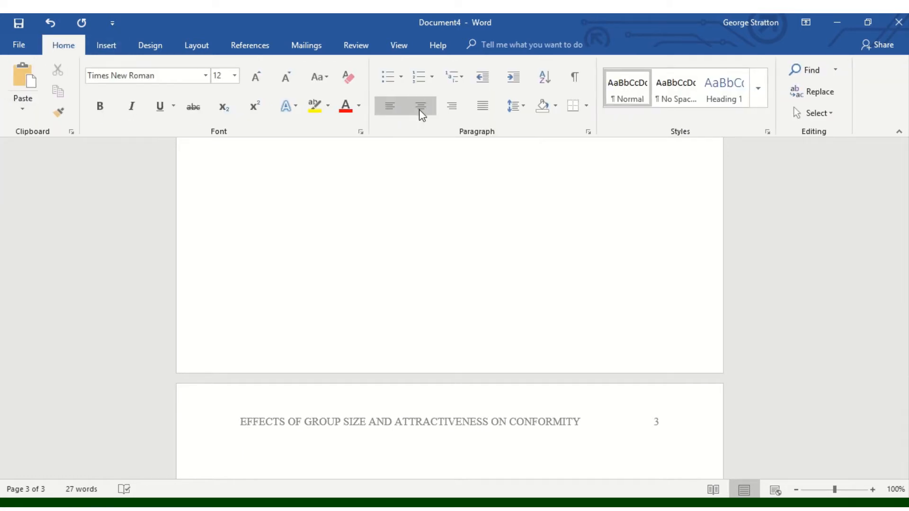
pyautogui.click(419, 109)
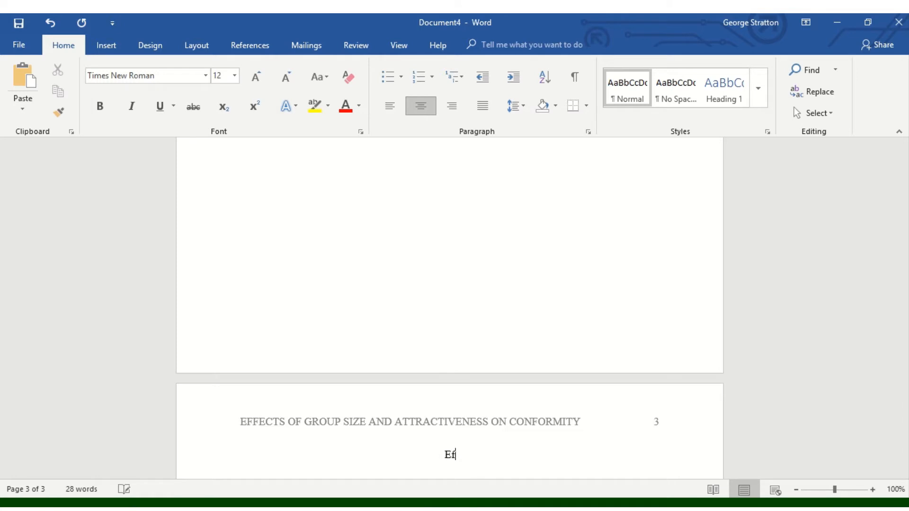
pyautogui.press('BackSpace')
pyautogui.press('BackSpace')
pyautogui.write('Efe')
pyautogui.press('BackSpace')
pyautogui.write('gec')
pyautogui.press('BackSpace')
pyautogui.press('BackSpace')
pyautogui.press('BackSpace')
pyautogui.write('fects of Group Siz')
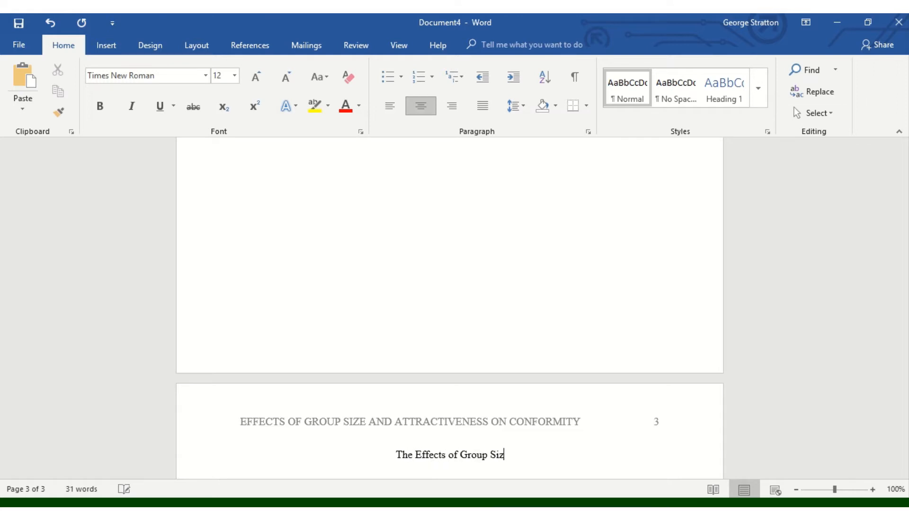
pyautogui.write('e and Group ')
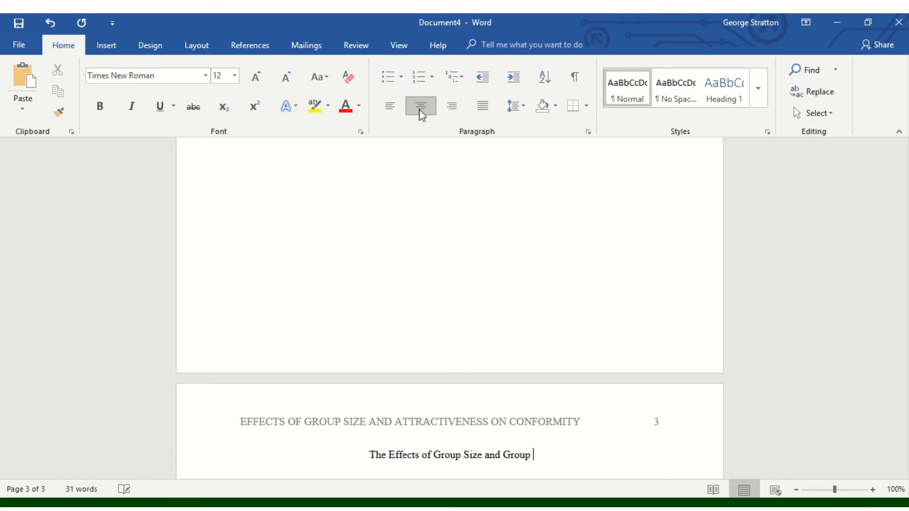
pyautogui.write('Attractiveness')
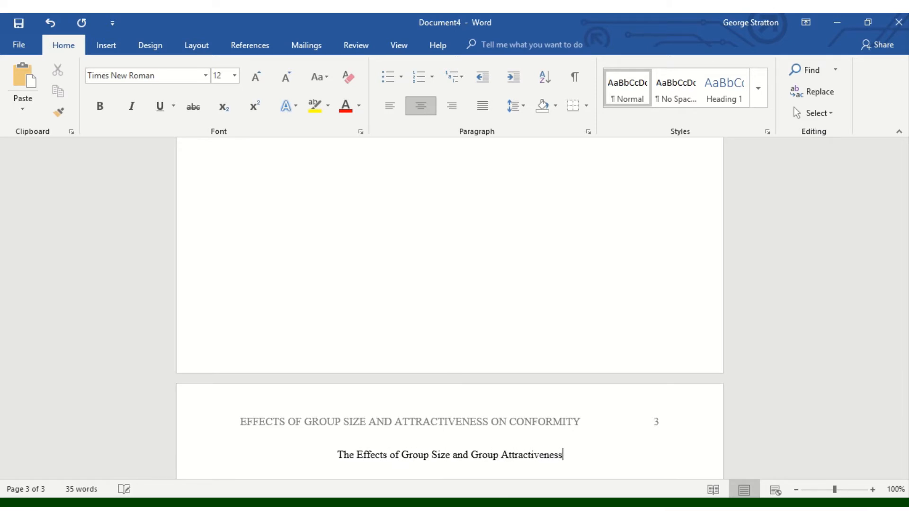
pyautogui.write(' on Confor')
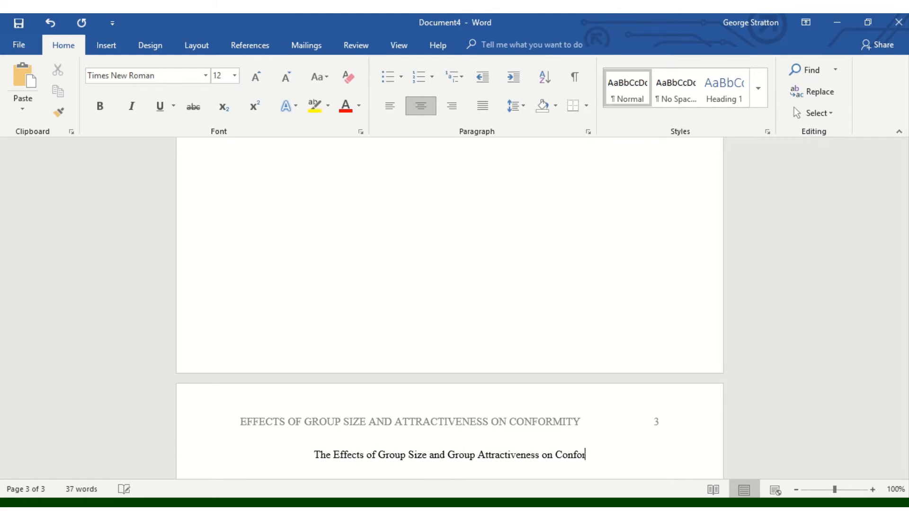
pyautogui.write('mity')
pyautogui.press('Return')
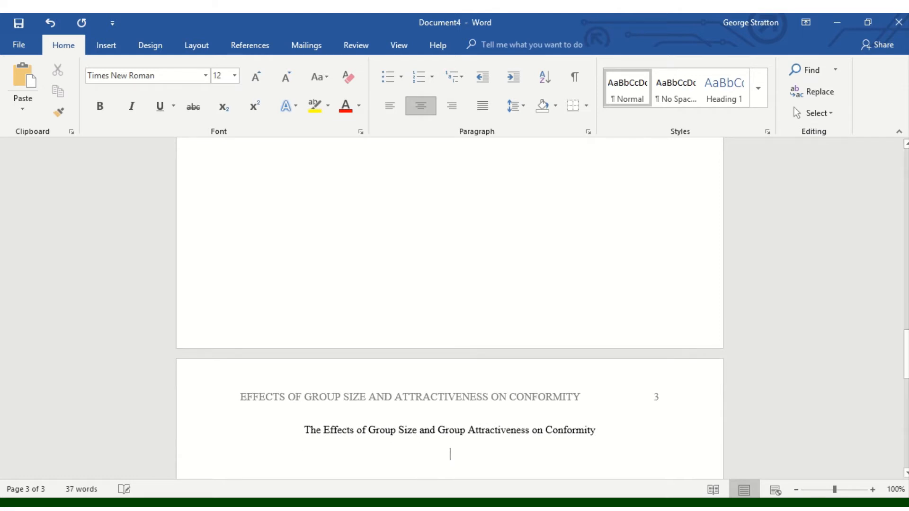
# Start a left-aligned, first-line-indented paragraph below the page 3 title with "Vivid example of your topic."
pyautogui.click(390, 114)
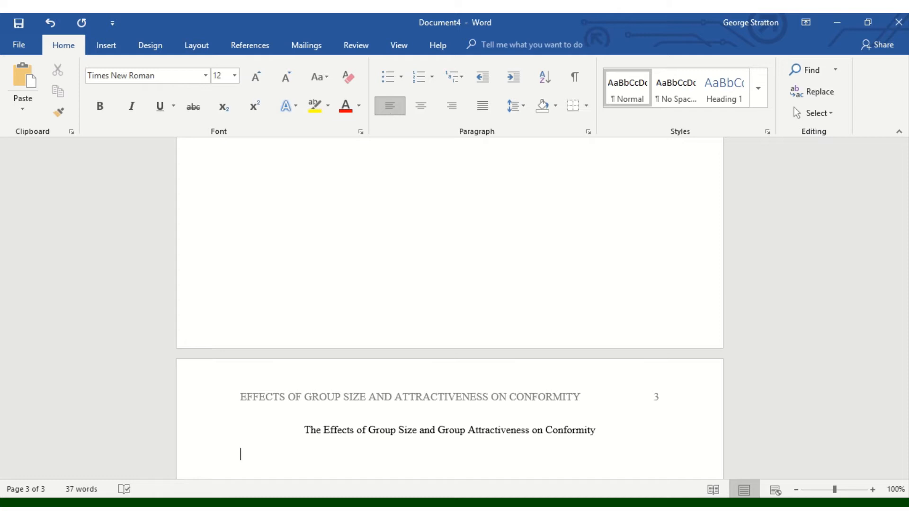
pyautogui.write('d')
pyautogui.press('BackSpace')
pyautogui.write('d example of')
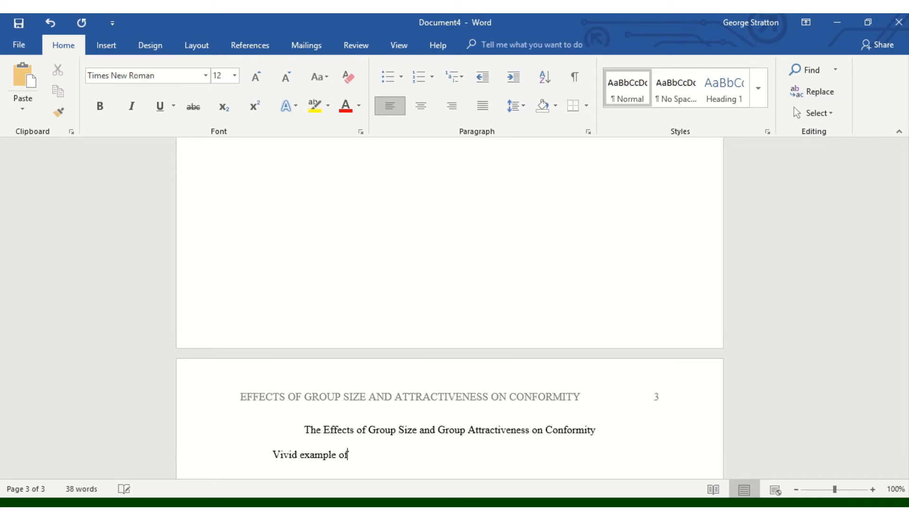
pyautogui.write(' your topic.')
# Continue the paragraph with "Conformity is yielding to real or imagined group pressure" plus a parenthetical two-author 2018 citation, and begin a new line
pyautogui.write('Conformit')
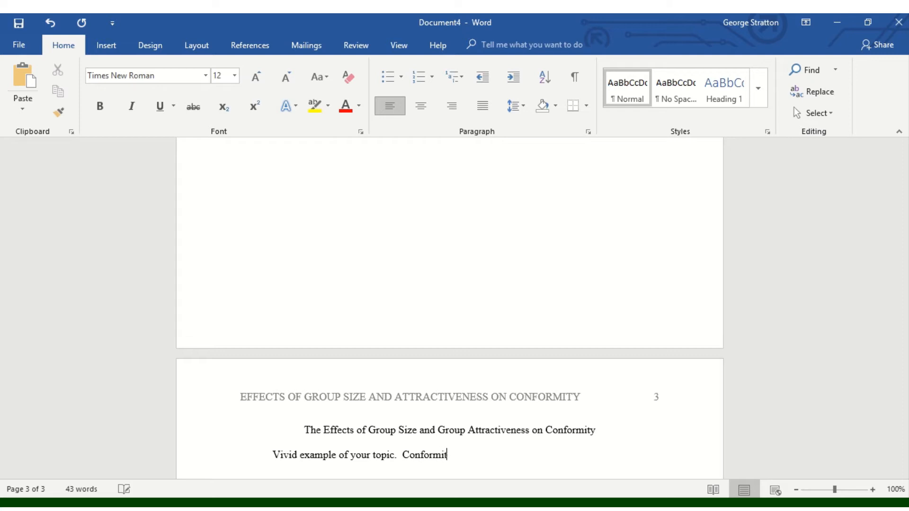
pyautogui.write('y is yielding to real')
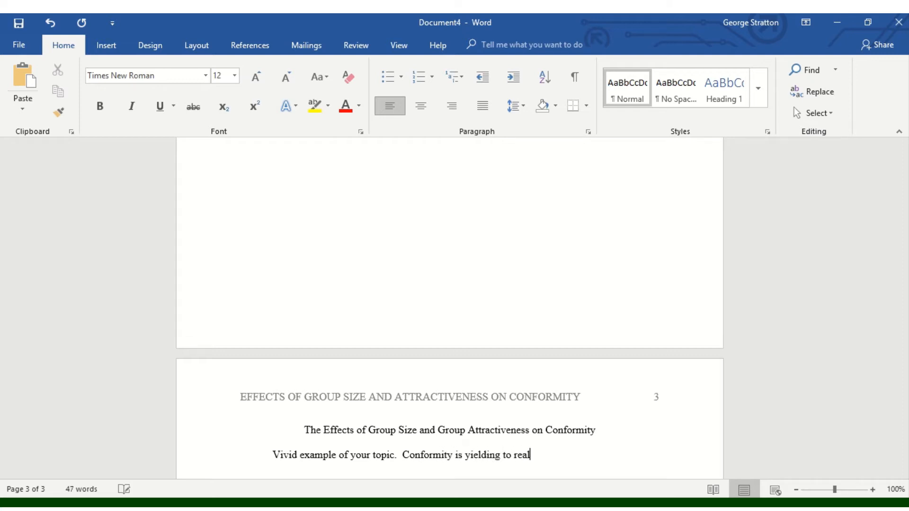
pyautogui.write(' or imagine gr')
pyautogui.press('BackSpace')
pyautogui.press('BackSpace')
pyautogui.write('d gro')
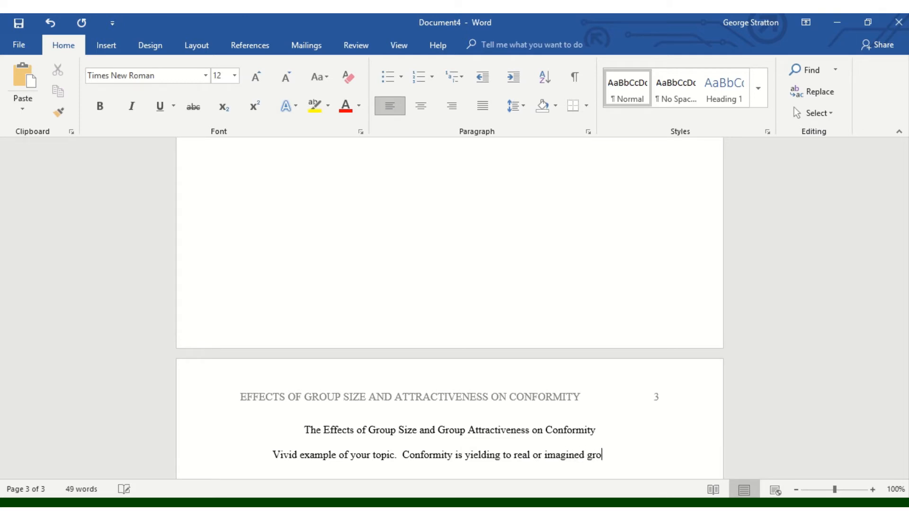
pyautogui.write('up pressure ')
pyautogui.write('(')
pyautogui.write('Aron')
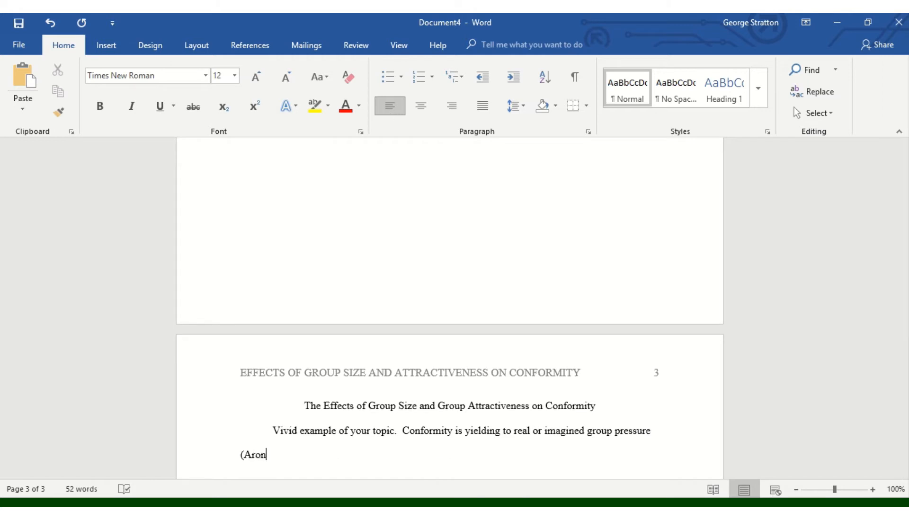
pyautogui.write('son & Aronson, 2018).')
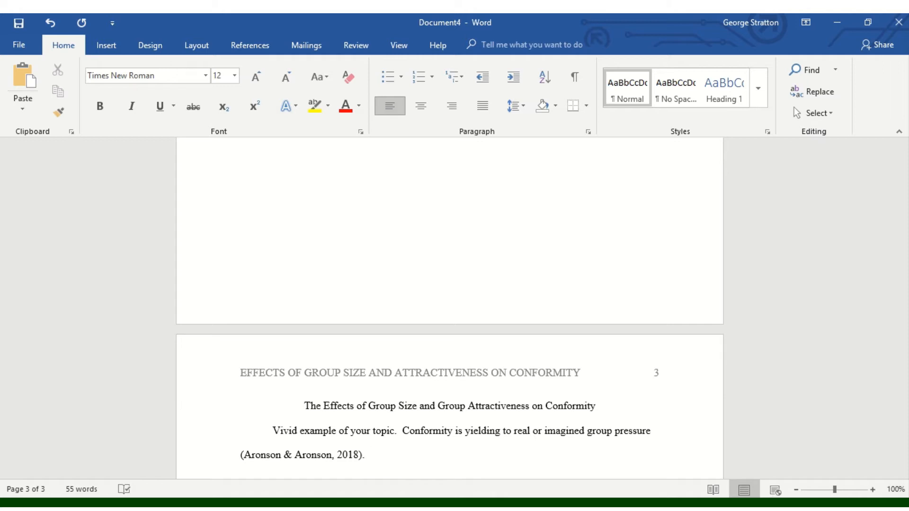
pyautogui.press('Return')
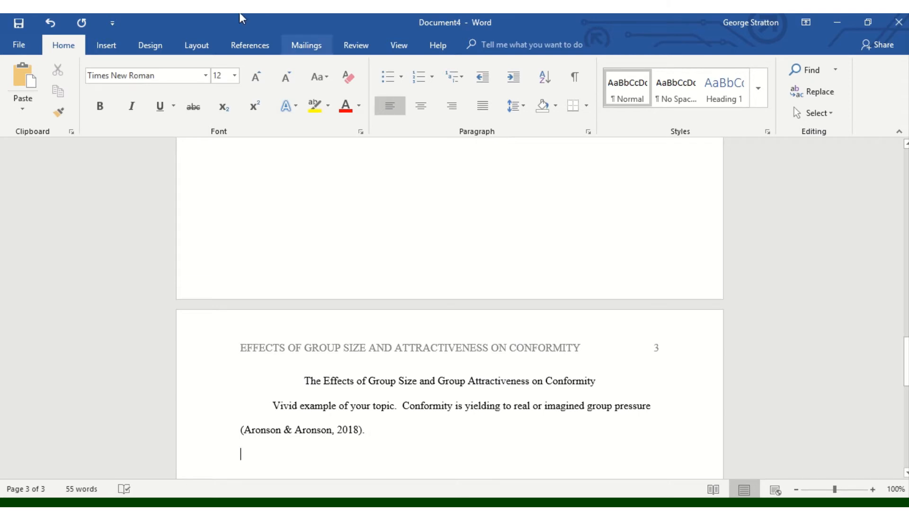
# Insert a page break after the introduction paragraph to start page 4
pyautogui.click(107, 43)
pyautogui.click(15, 84)
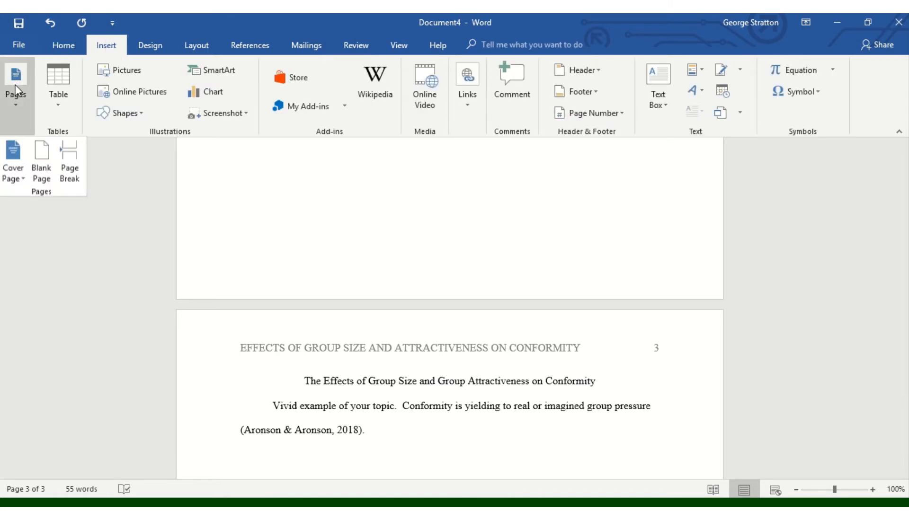
pyautogui.click(67, 160)
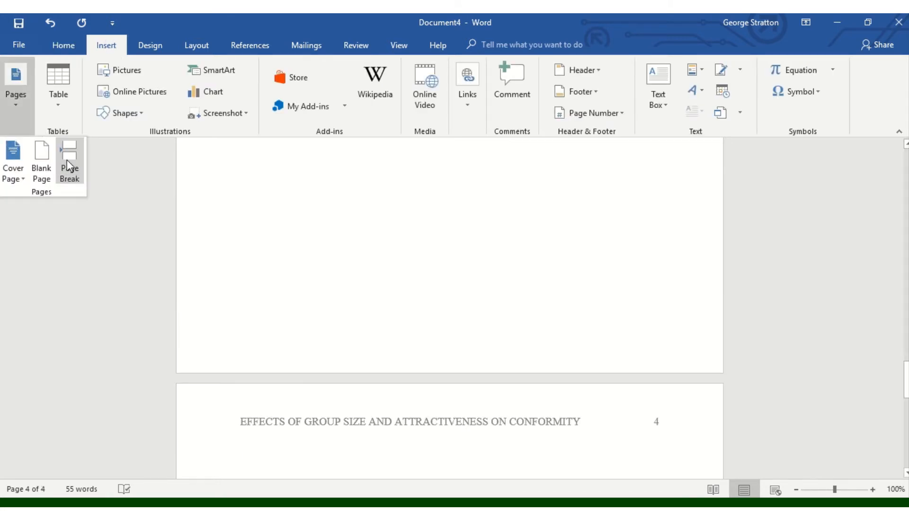
# Enter the centred heading "References" at the start of page 4 and make it bold
pyautogui.click(468, 456)
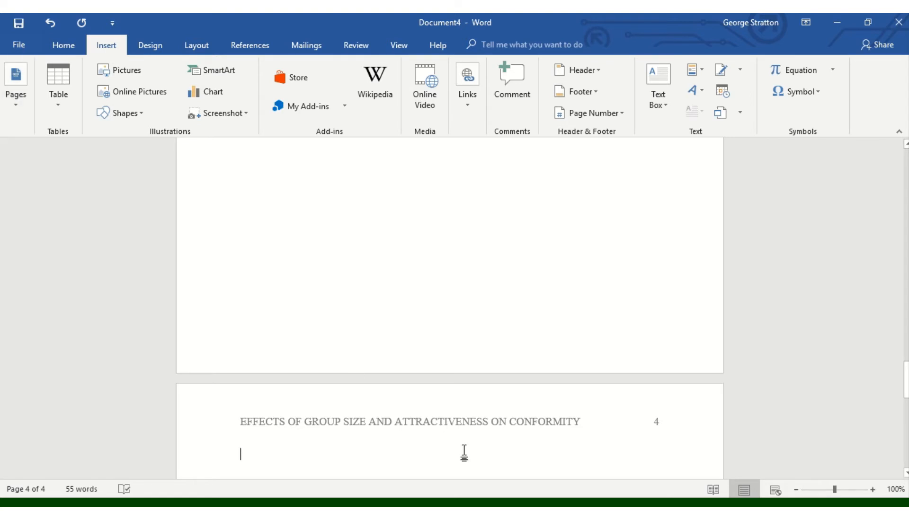
pyautogui.click(67, 45)
pyautogui.click(420, 108)
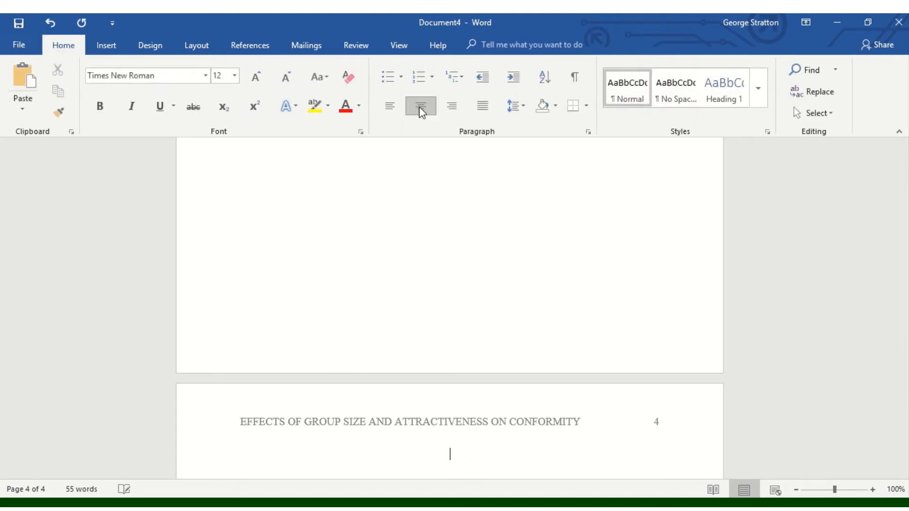
pyautogui.write('References')
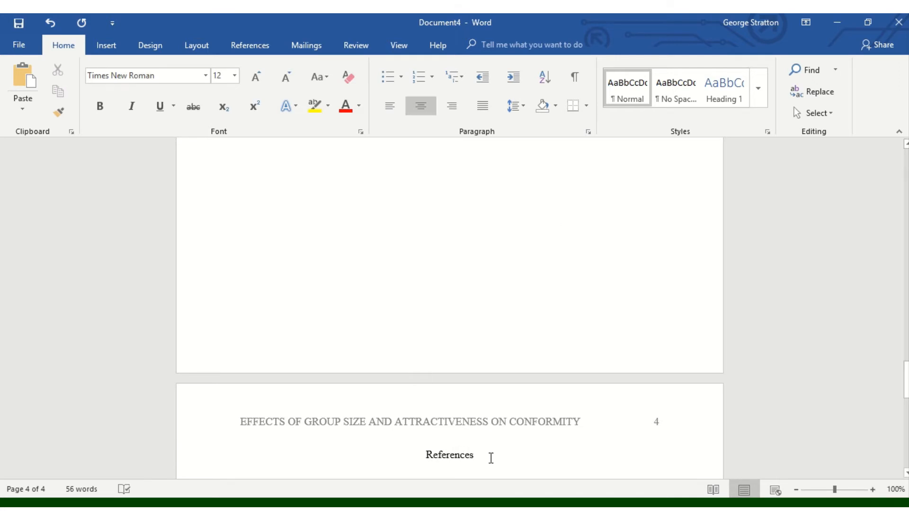
pyautogui.moveTo(491, 458); pyautogui.dragTo(408, 454)
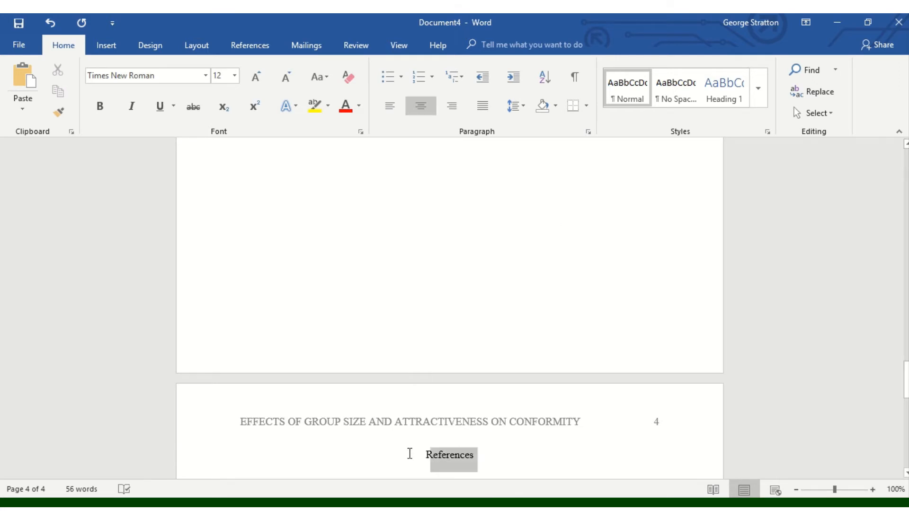
pyautogui.click(103, 107)
pyautogui.click(494, 455)
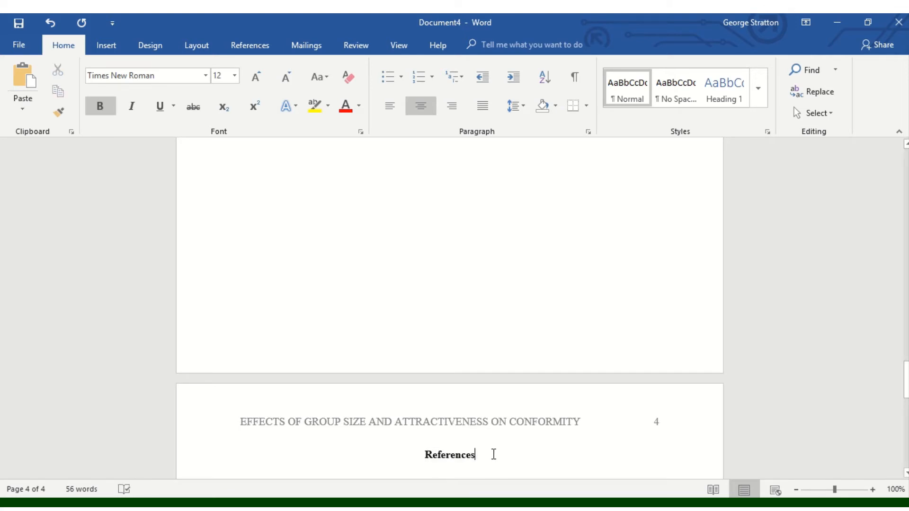
# Begin a new line below the References heading, left-aligned and without bold
pyautogui.press('Return')
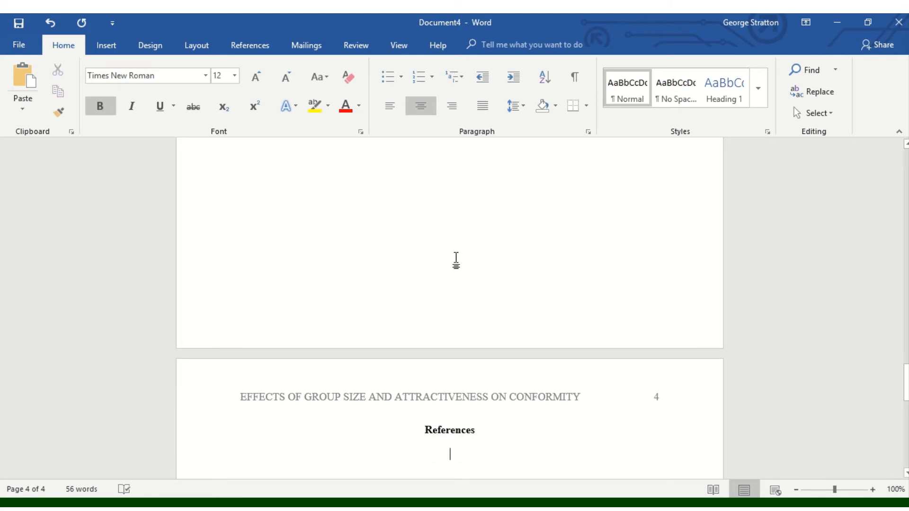
pyautogui.click(387, 110)
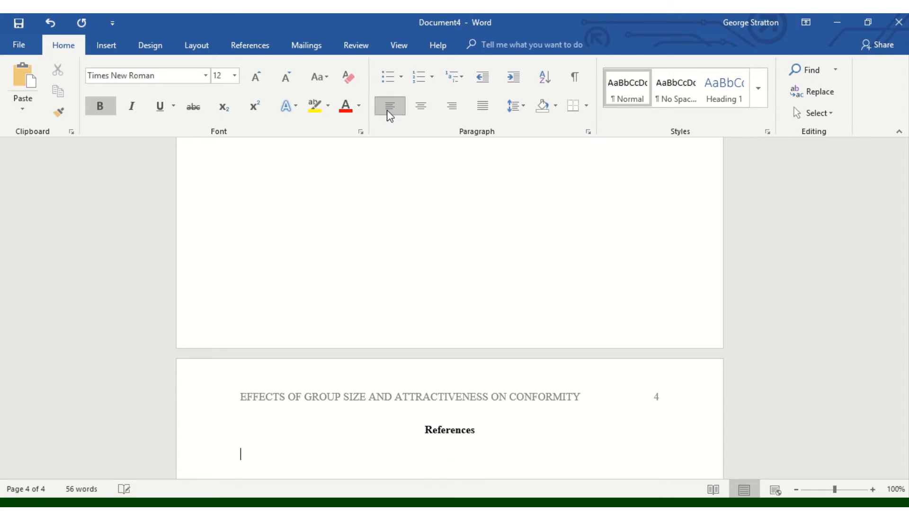
pyautogui.click(110, 106)
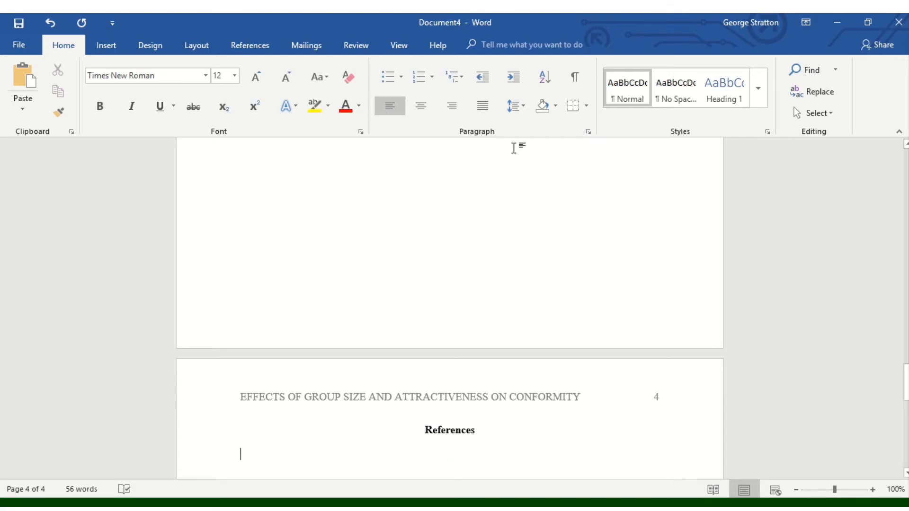
# Apply a 0.5" hanging indent to the empty paragraph below the References heading
pyautogui.click(590, 133)
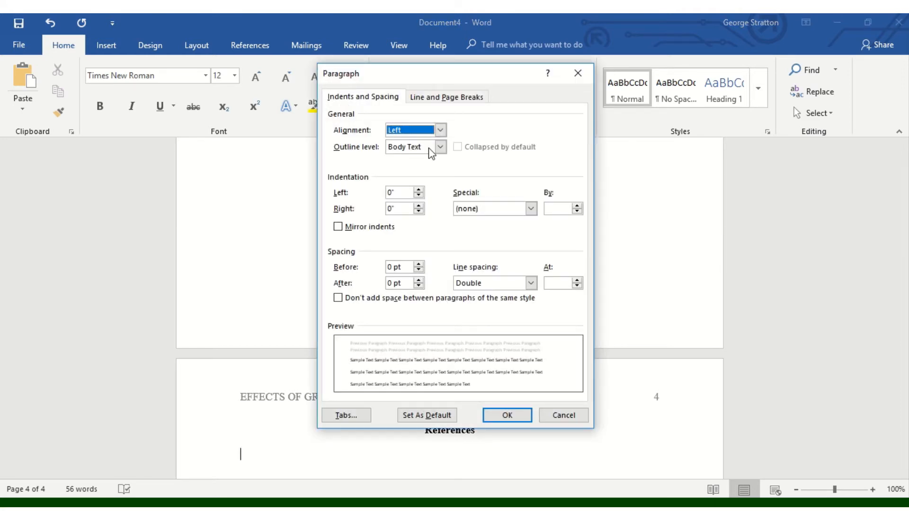
pyautogui.click(531, 210)
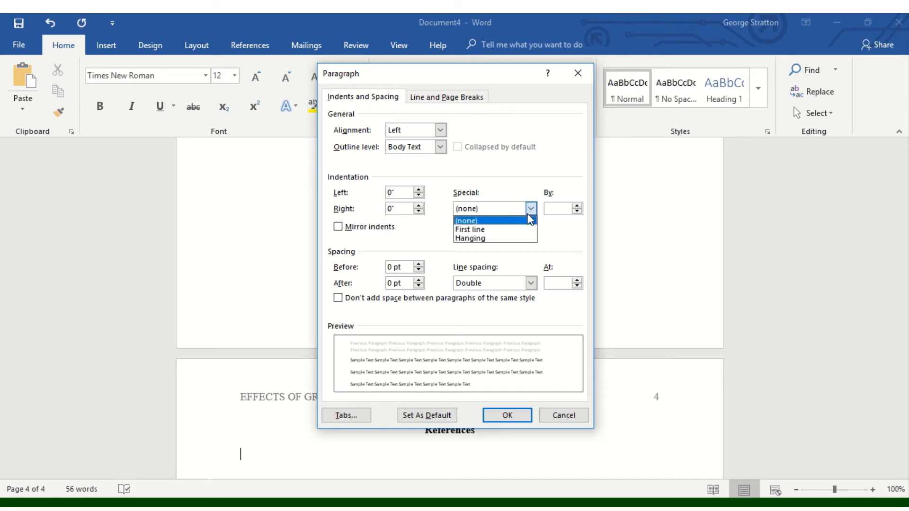
pyautogui.click(521, 238)
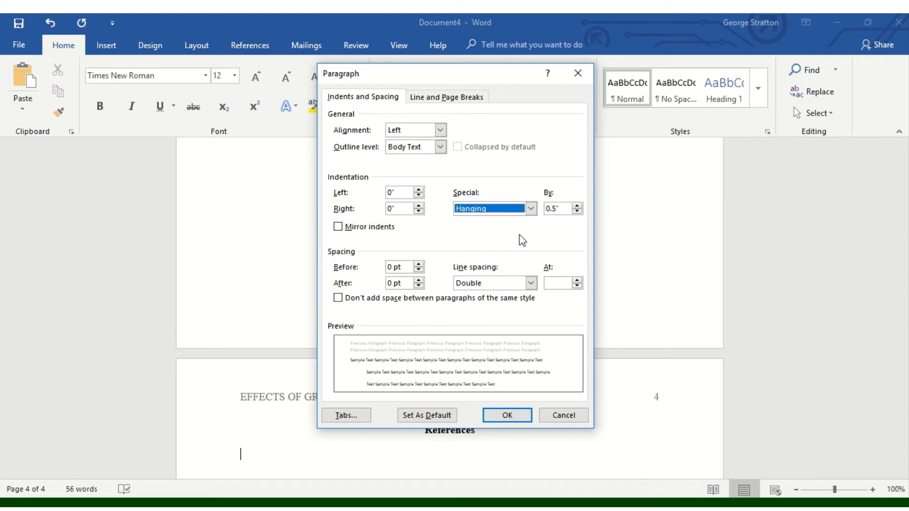
pyautogui.click(512, 421)
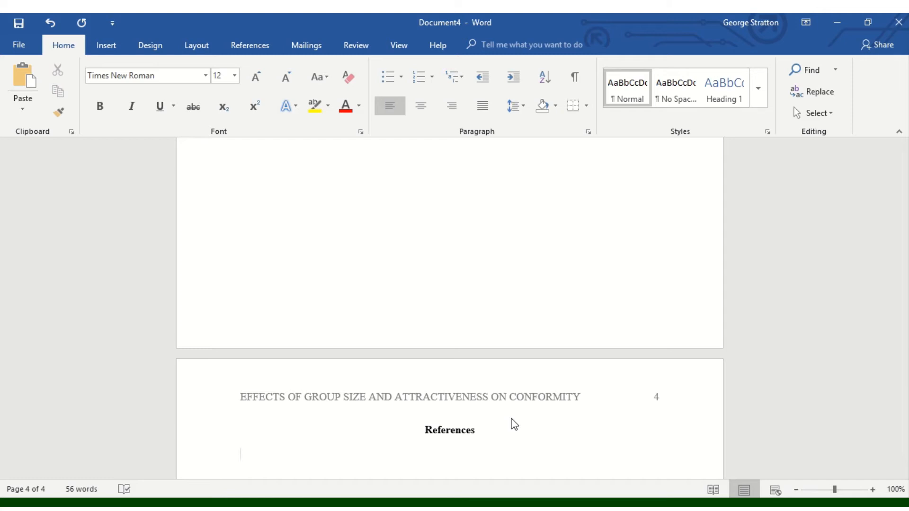
# Enter the reference entry's two authors, the year (2018) and the title "The Social Animal (12th Edition)."
pyautogui.write('Aronson, E., & Ar')
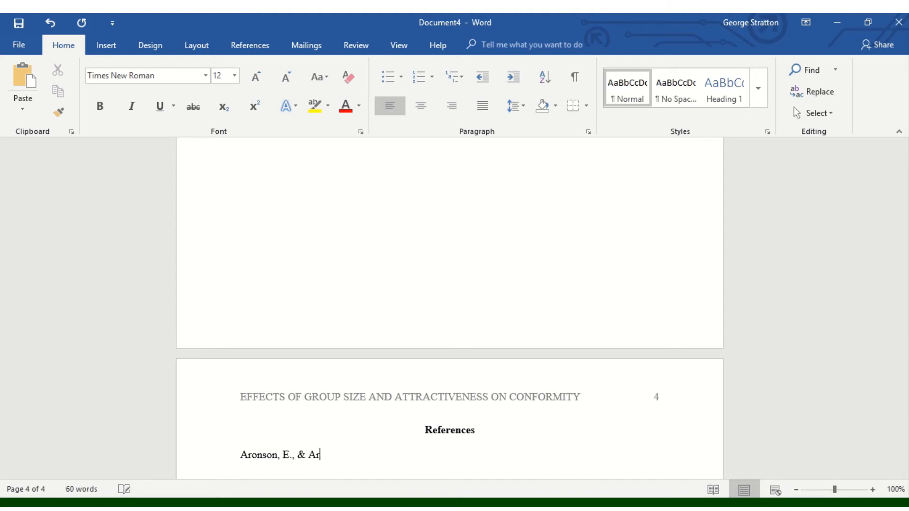
pyautogui.write('onson, J.  (2018).')
pyautogui.write('The So')
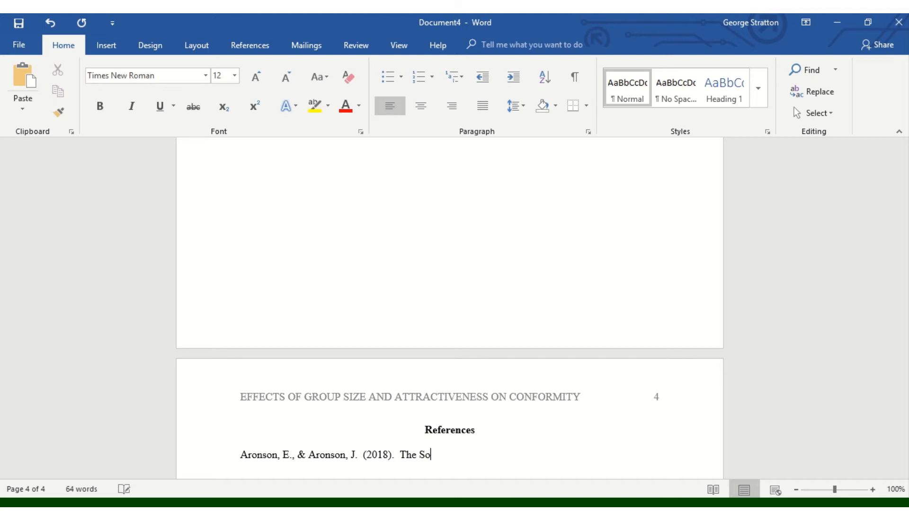
pyautogui.write('cial Animal (12 Edi')
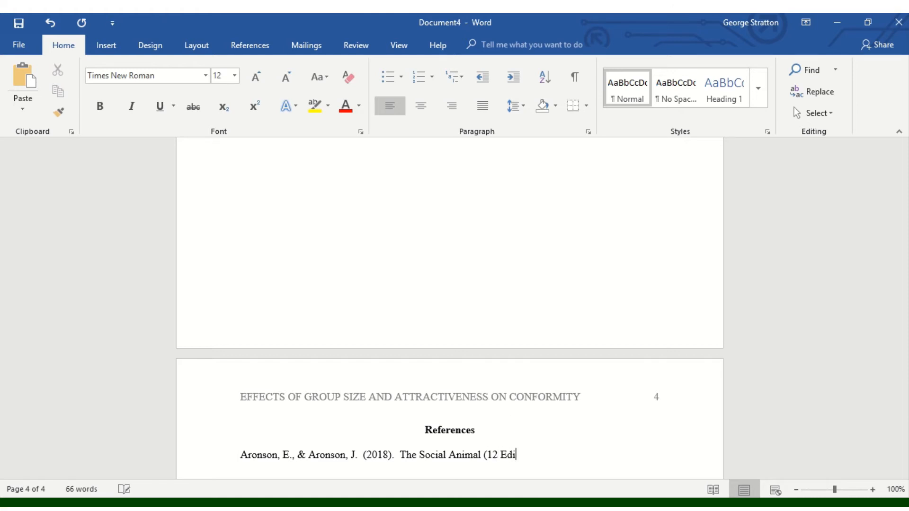
pyautogui.write('tion).')
pyautogui.click(497, 454)
pyautogui.write('th')
pyautogui.press('BackSpace')
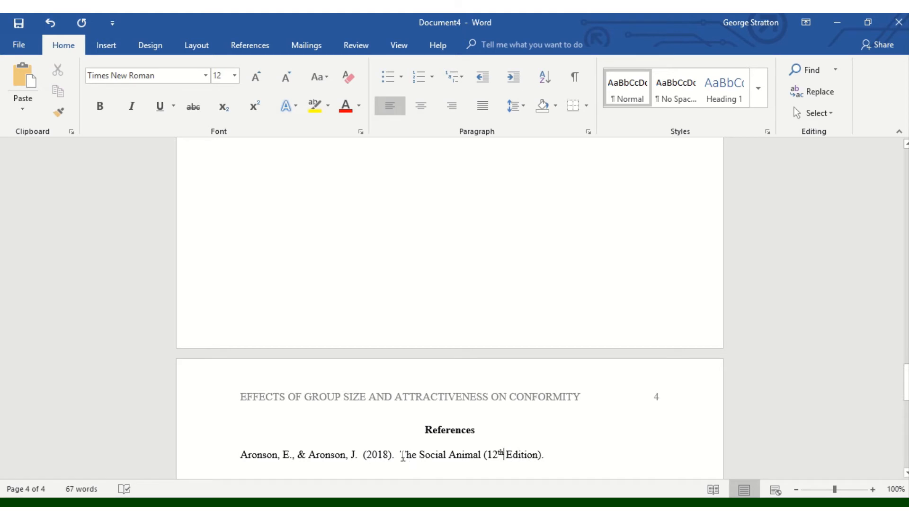
# Italicize "The Social Animal (12th Edition" in the reference and complete the entry with "New York, NY: Worth Publishers."
pyautogui.moveTo(402, 457); pyautogui.dragTo(528, 462)
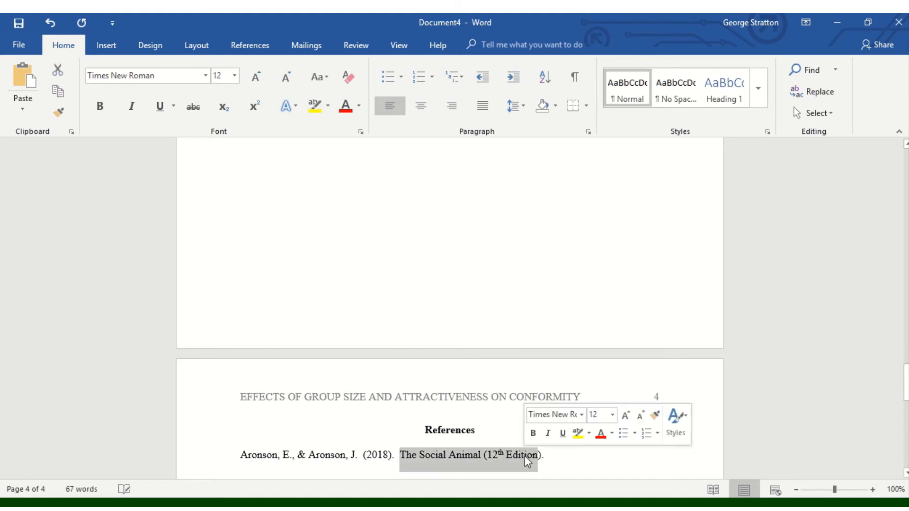
pyautogui.click(132, 111)
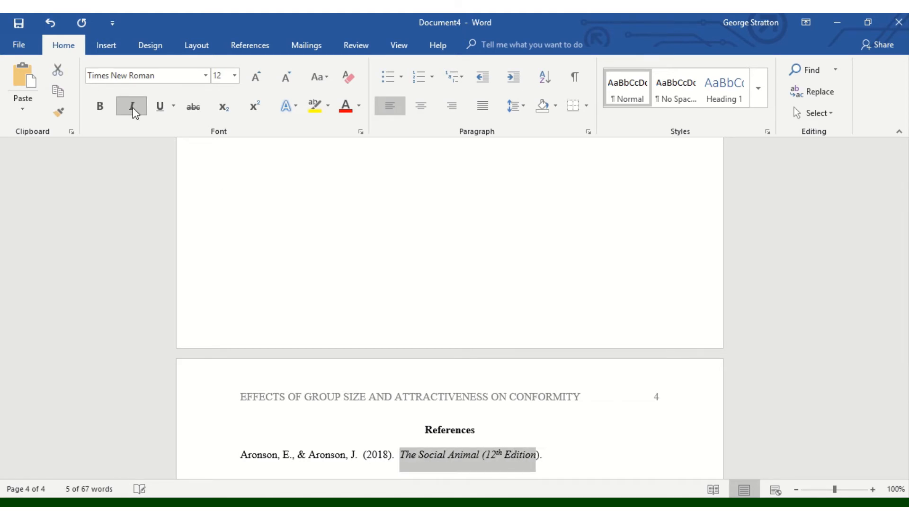
pyautogui.click(557, 457)
pyautogui.write('New')
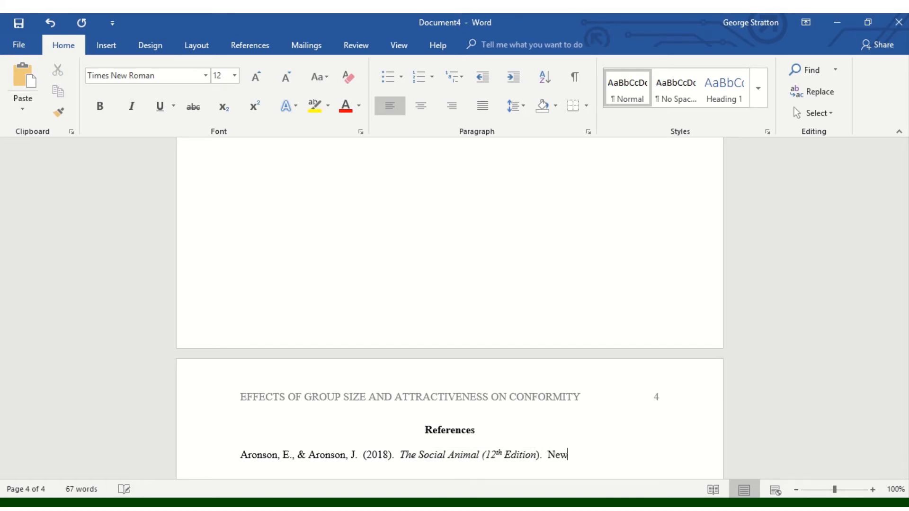
pyautogui.write(' York, NY: Worth Pub')
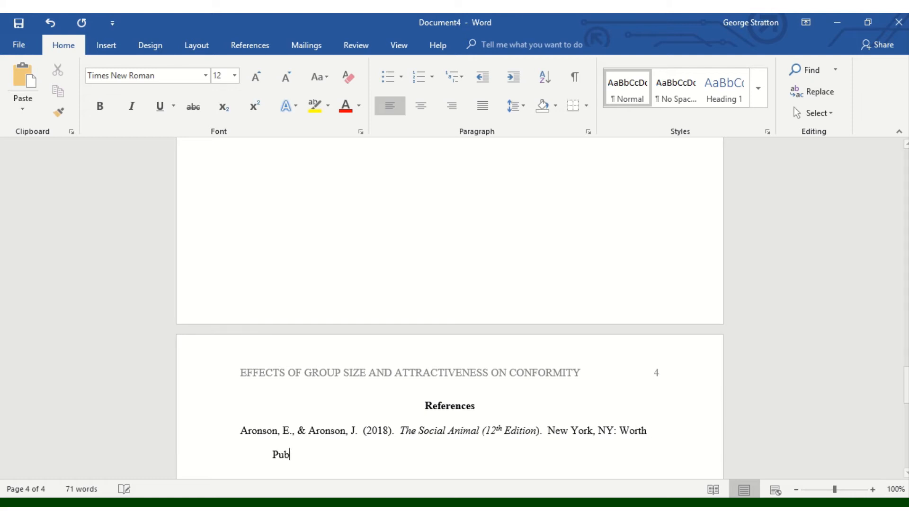
pyautogui.write('lishers.')
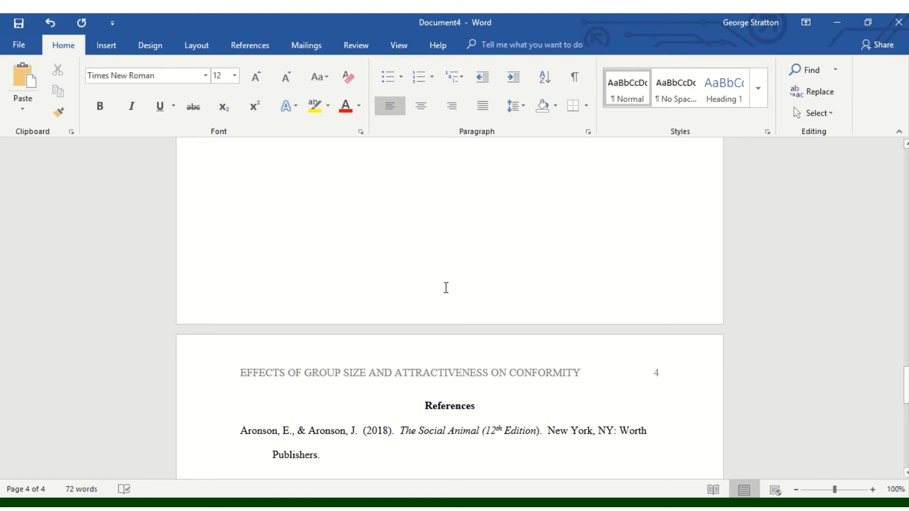
# Start a new indented paragraph below the introduction on page 3 reading "State who was in the study, what was done, what was found."
pyautogui.scroll(-7, 424, 201)
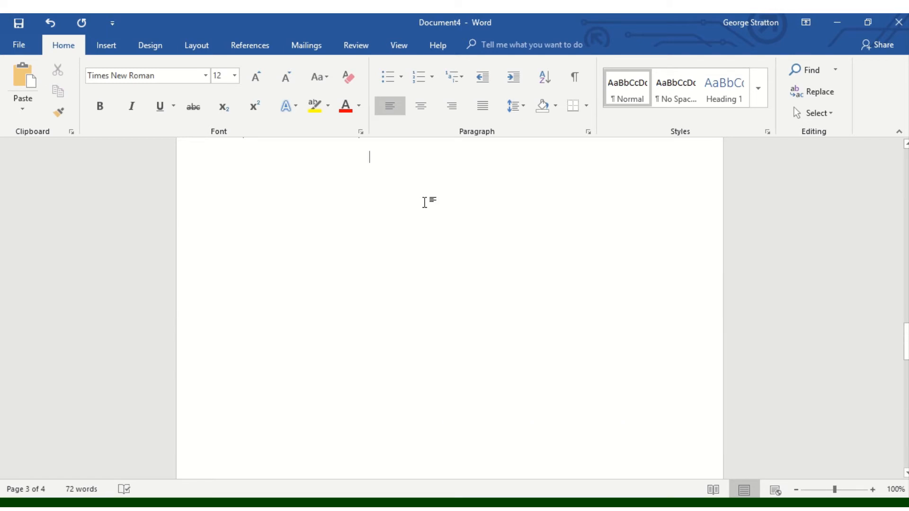
pyautogui.press('Up')
pyautogui.press('Up')
pyautogui.scroll(1, 429, 201)
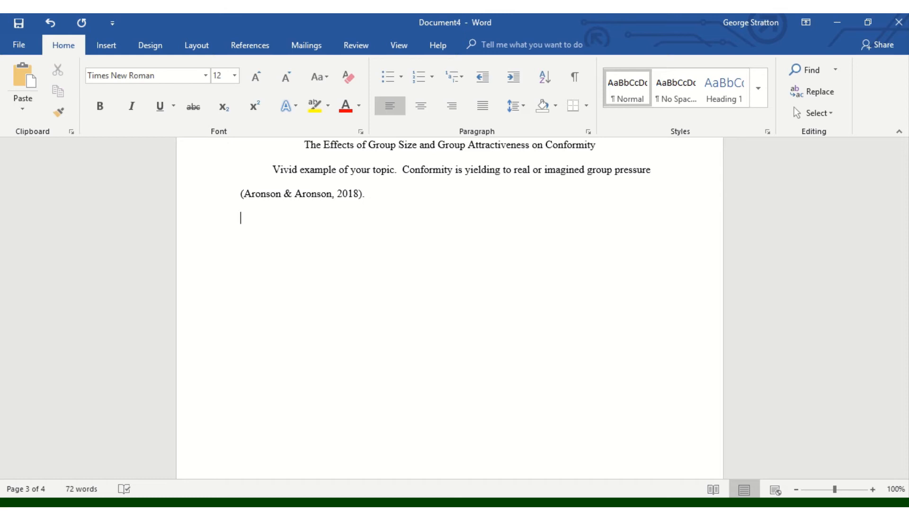
pyautogui.press('Return')
pyautogui.write('State who was in the stud')
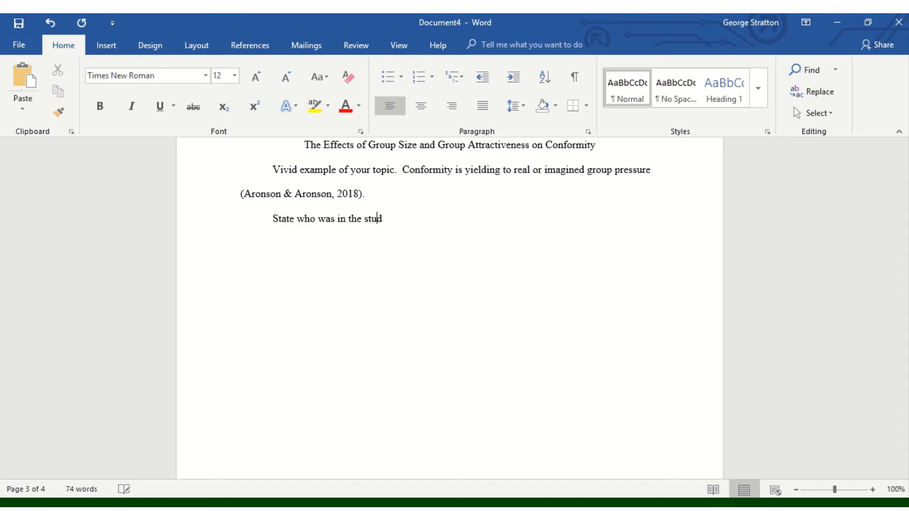
pyautogui.write('y, what was done')
pyautogui.write(', w')
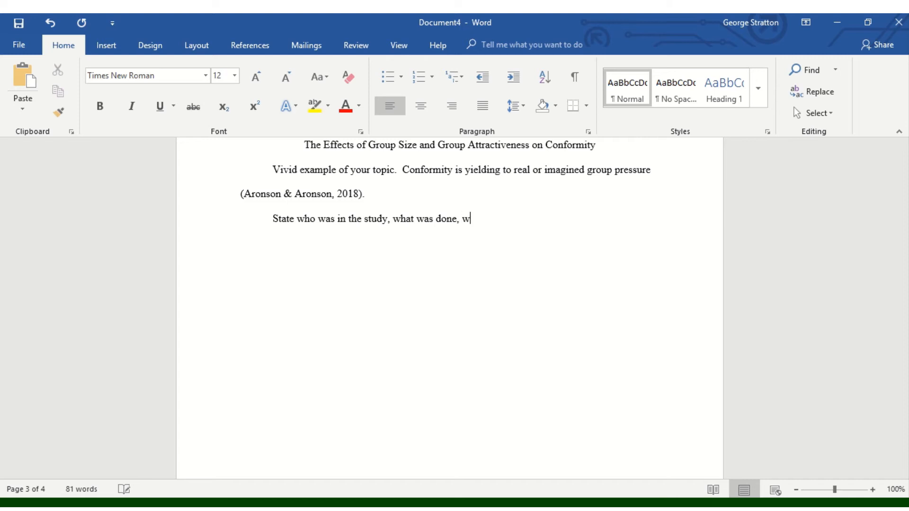
pyautogui.write('hat found')
pyautogui.press('BackSpace')
pyautogui.press('BackSpace')
pyautogui.press('BackSpace')
pyautogui.press('BackSpace')
pyautogui.press('BackSpace')
pyautogui.write('was found')
pyautogui.write('.')
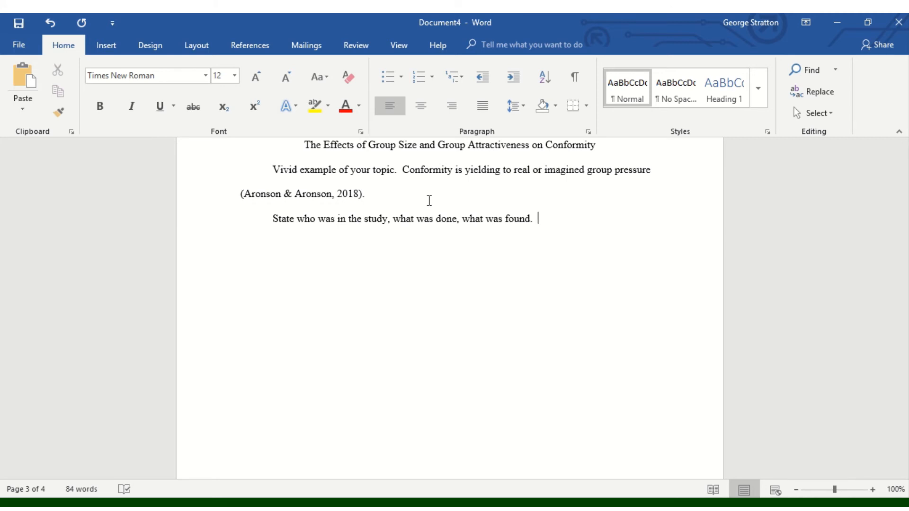
# Add "This study suggests that bigger groups will increase conformity." to the second paragraph and begin a new indented paragraph
pyautogui.write('This study sug')
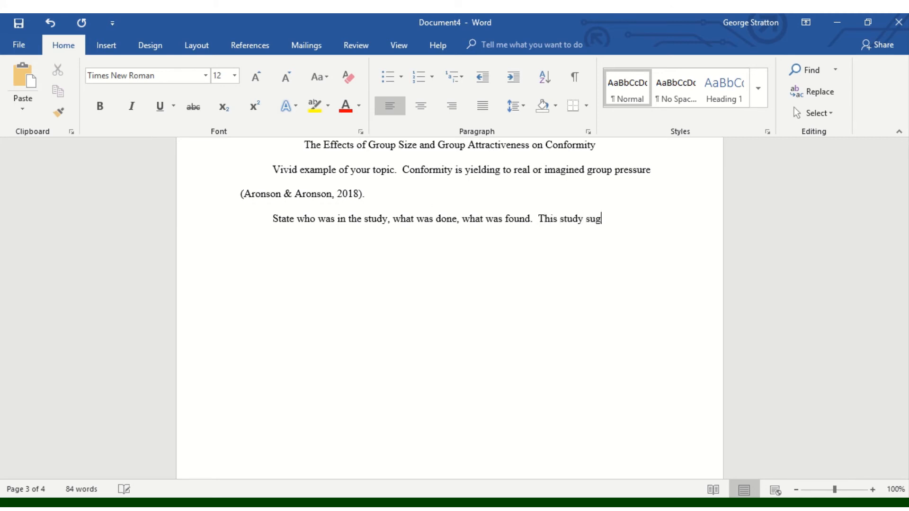
pyautogui.write('gests that bigg')
pyautogui.write('er groups wil')
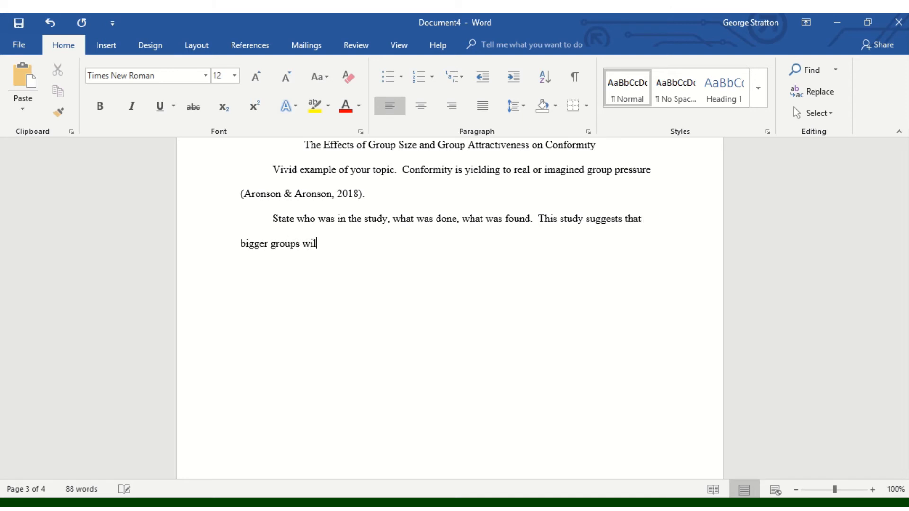
pyautogui.write('l increase conformity.')
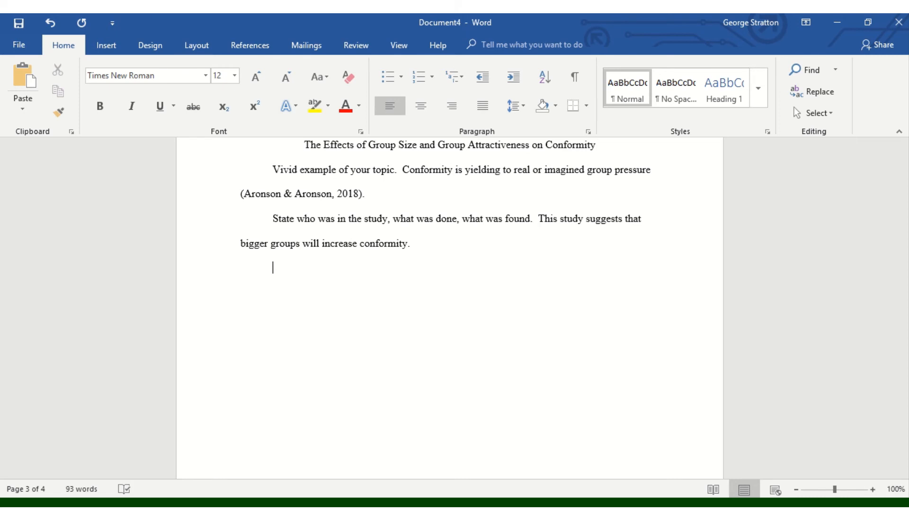
# Open the third paragraph with "Our study investigated the effects of grop size and group attractiveness on conformity by having several"
pyautogui.write('Our study investigated the effe')
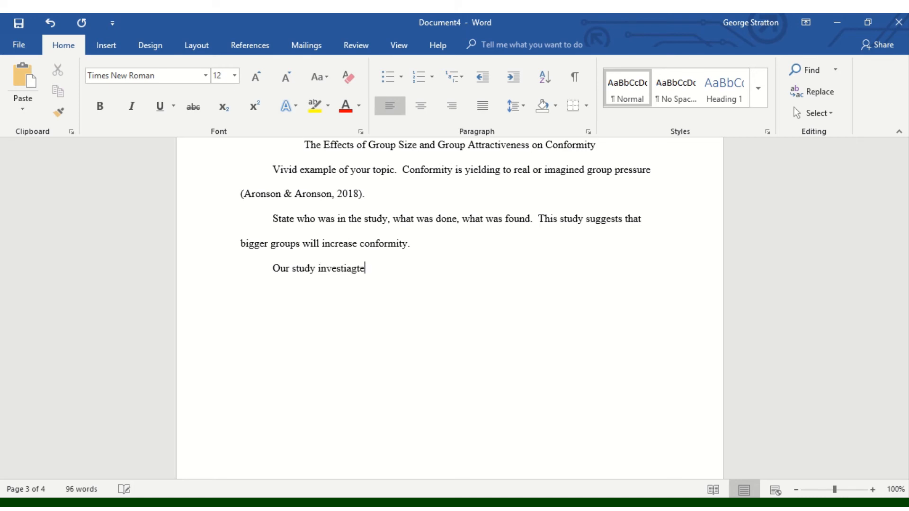
pyautogui.write('cts of grop si')
pyautogui.write('ze a')
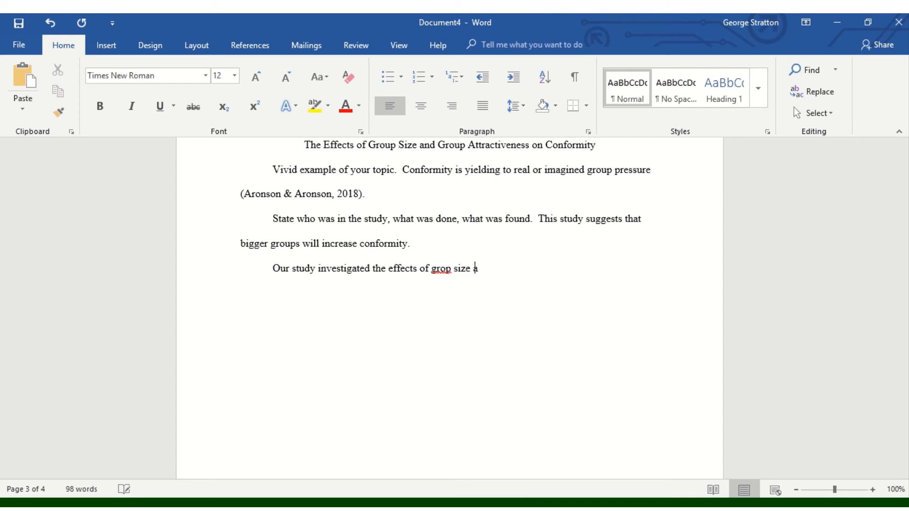
pyautogui.write('nd group attractiveness on con')
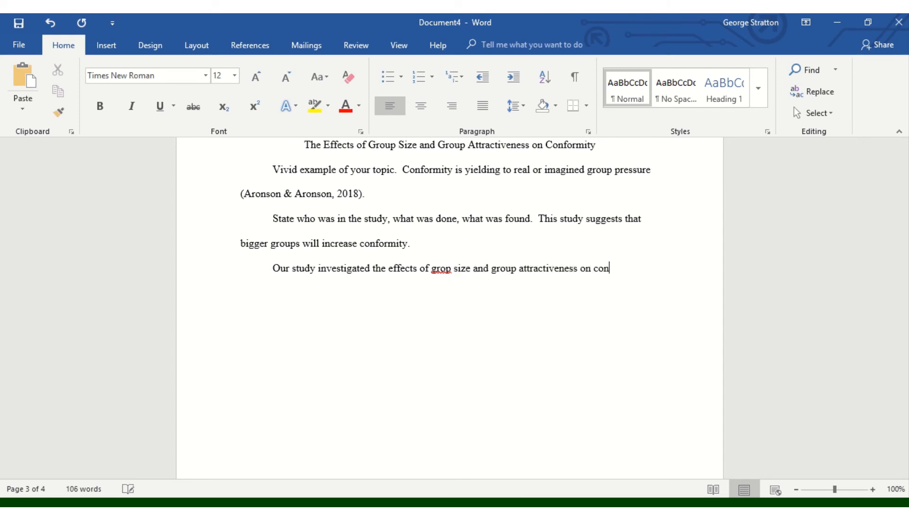
pyautogui.write('formity by having severa')
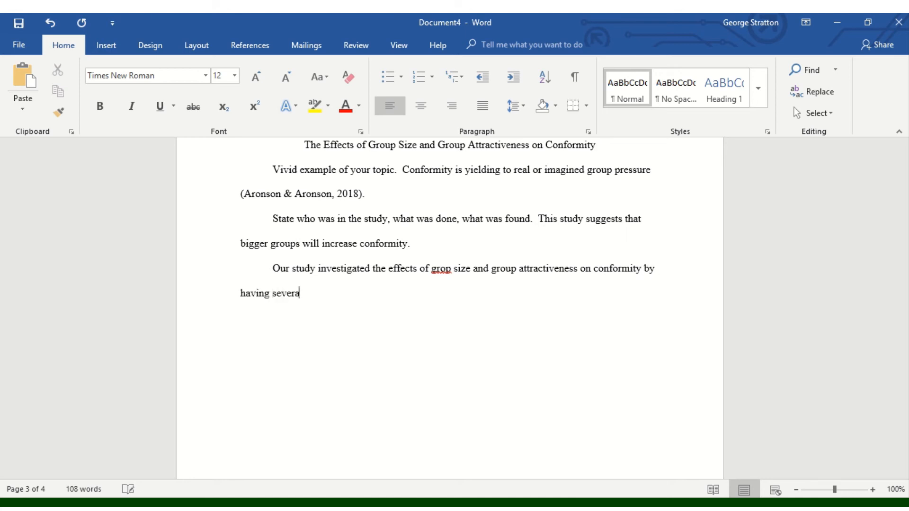
# Continue the sentence with "people look up at the top of the building and assessing how many bsytanders copied them."
pyautogui.write('l people look up at the top')
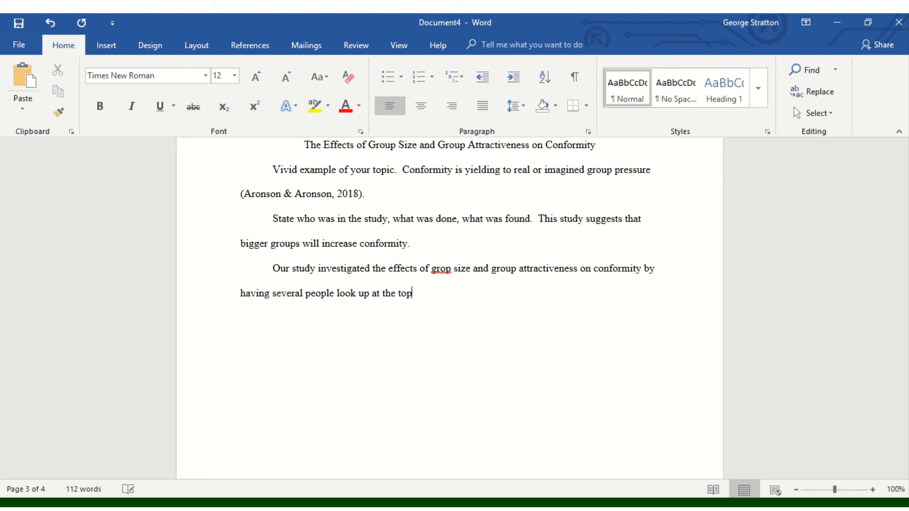
pyautogui.write(' of the building a')
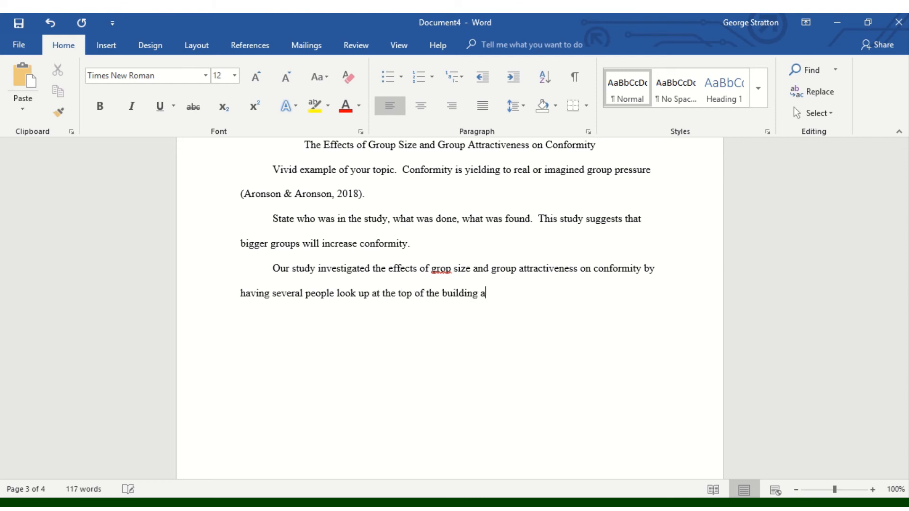
pyautogui.write('nd assessing how ')
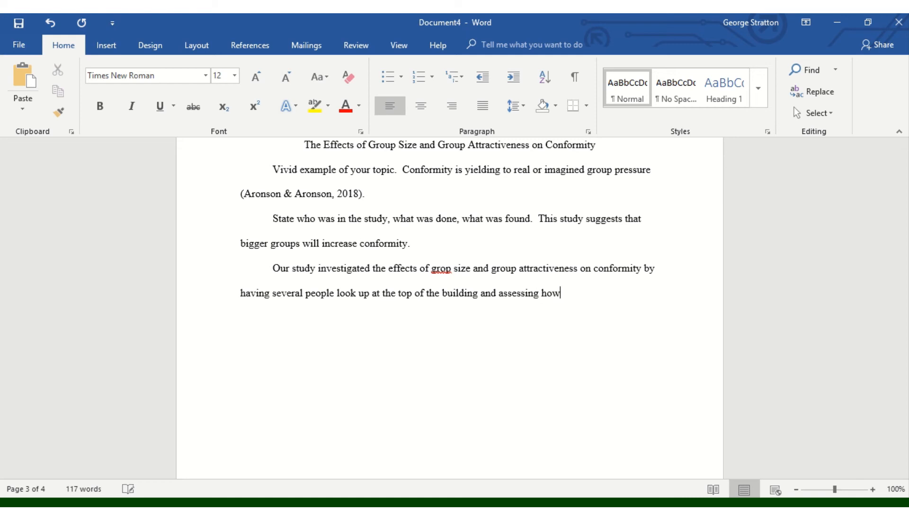
pyautogui.write('many bsya')
pyautogui.press('BackSpace')
pyautogui.write('tanders ')
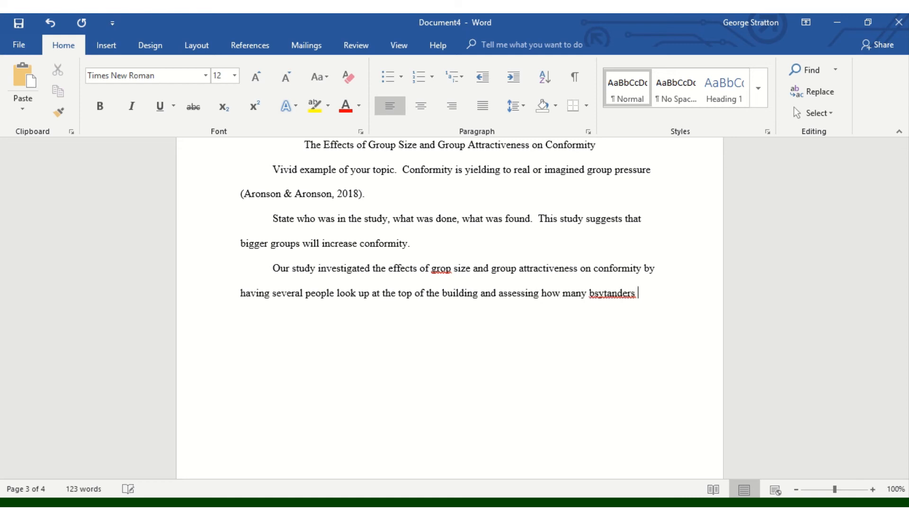
pyautogui.write('copied them.  We h')
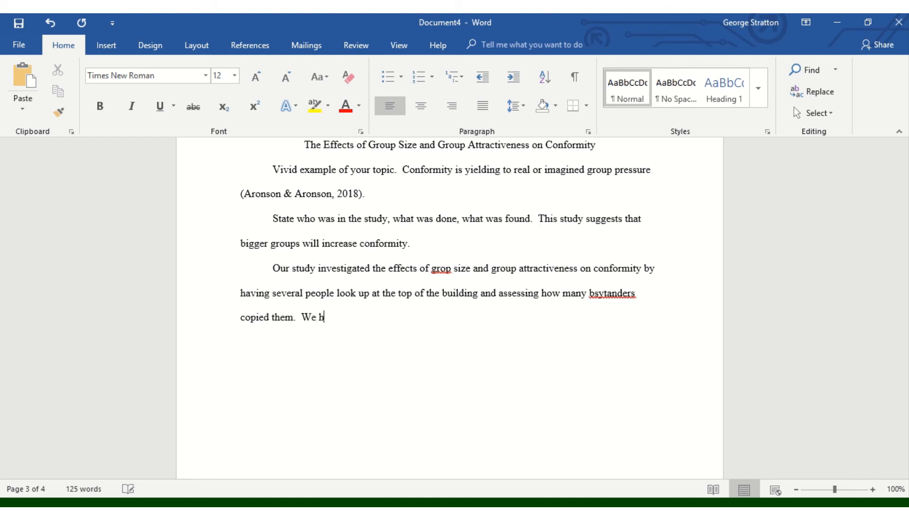
# Continue the third paragraph with "We hypothesized that bigger groups would produce greater conformity because previous research"
pyautogui.write('ypothesized that ')
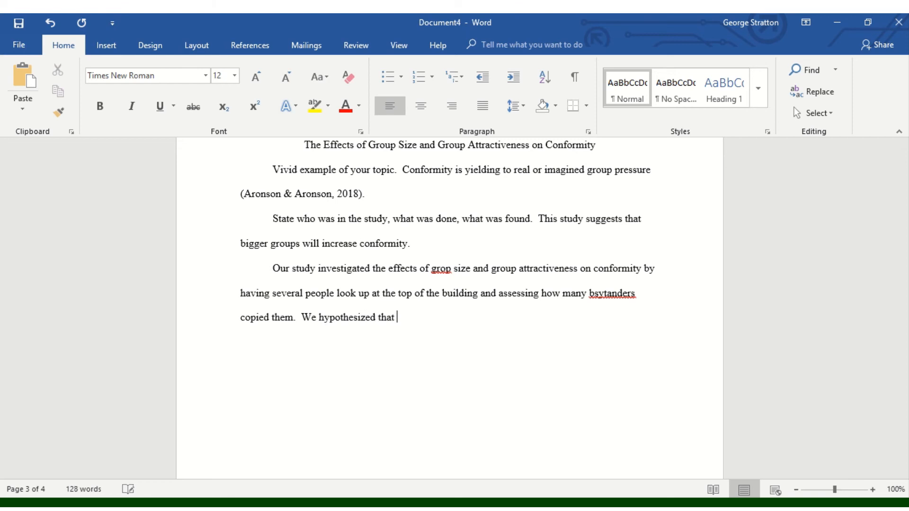
pyautogui.write('bigger groups would')
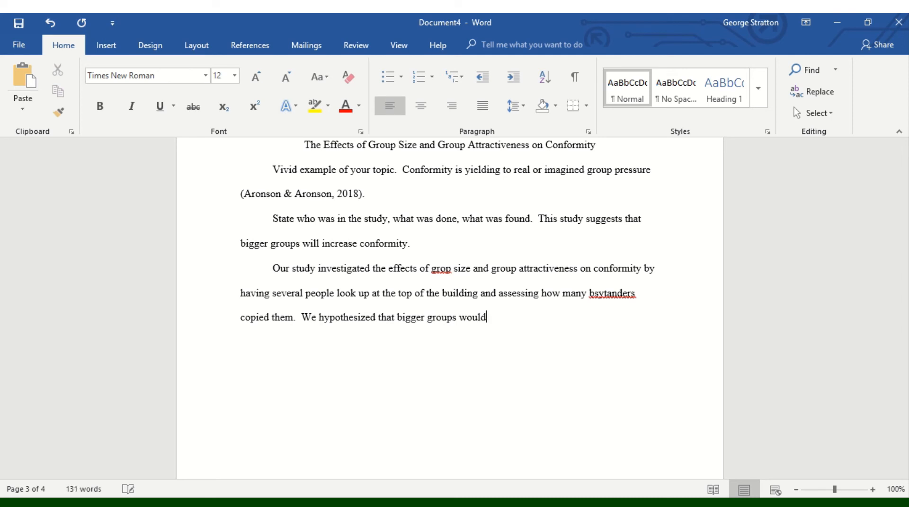
pyautogui.write(' produce grate')
pyautogui.press('BackSpace')
pyautogui.press('BackSpace')
pyautogui.press('BackSpace')
pyautogui.press('BackSpace')
pyautogui.write('eater confo')
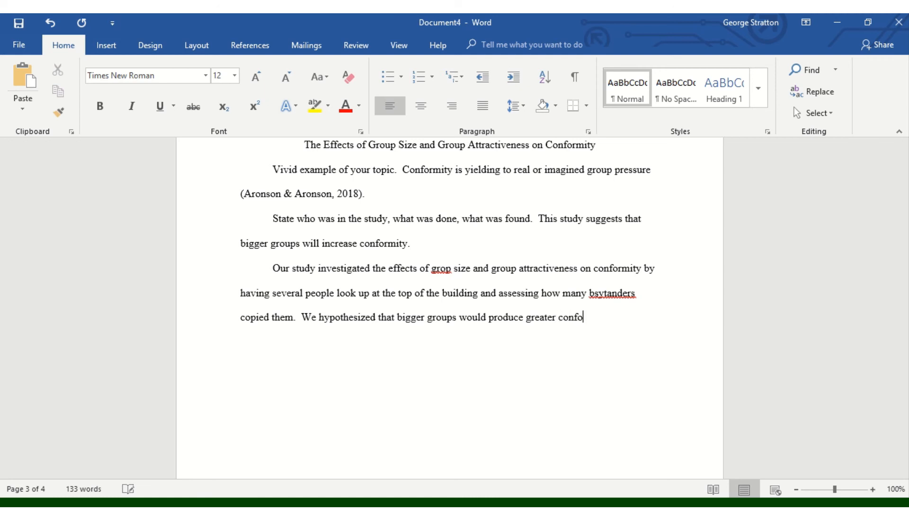
pyautogui.write('rmity because previous resea')
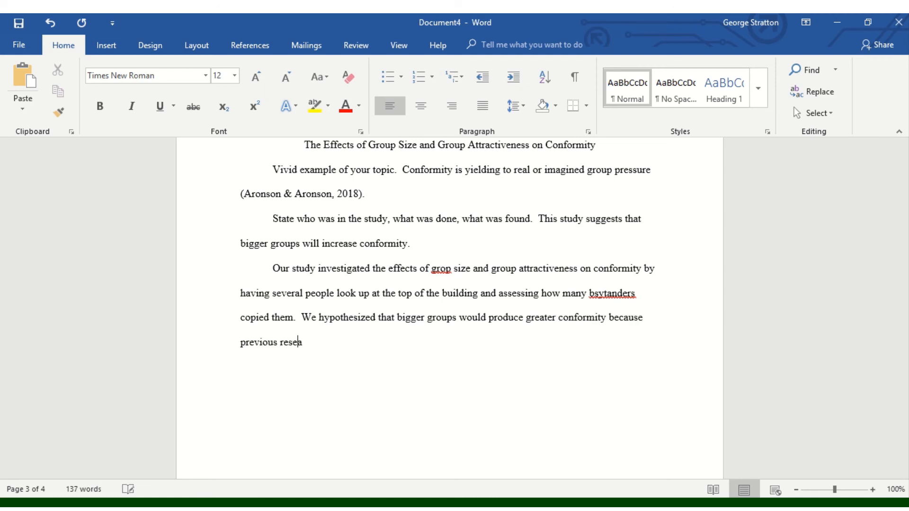
# Finish the hypothesis sentence with "by Solomon Asch (year) and others (cite) shows that bigger groups produce greater conformity."
pyautogui.write('rch by Solomon Asch (')
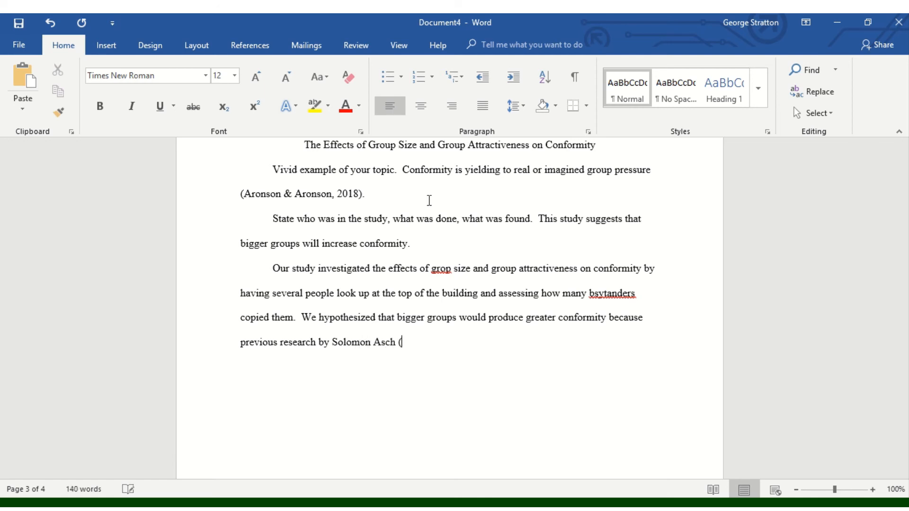
pyautogui.write('year) and others (')
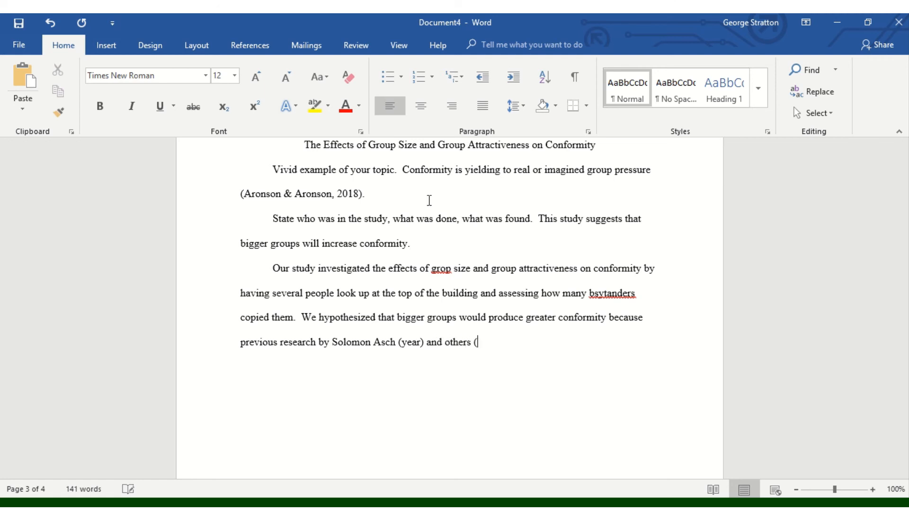
pyautogui.write('cite) shows that bigg')
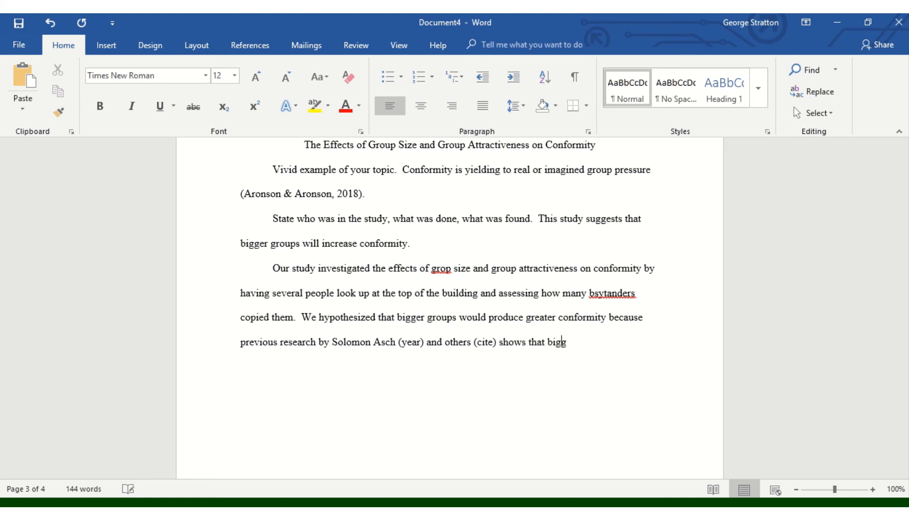
pyautogui.write('er group')
pyautogui.write('s produce gre')
pyautogui.write('ater conformity.')
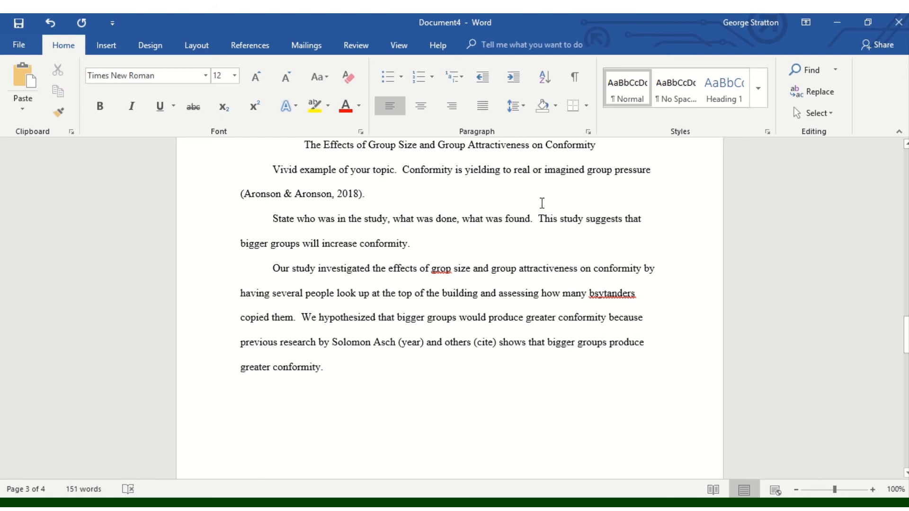
# Correct the two misspelled words in the third paragraph to "bystanders" and "group"
pyautogui.rightClick(625, 295)
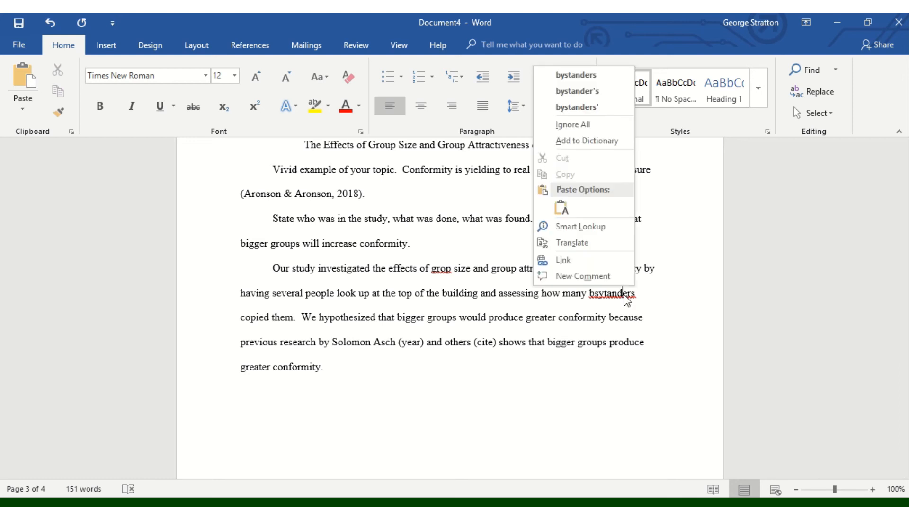
pyautogui.click(582, 78)
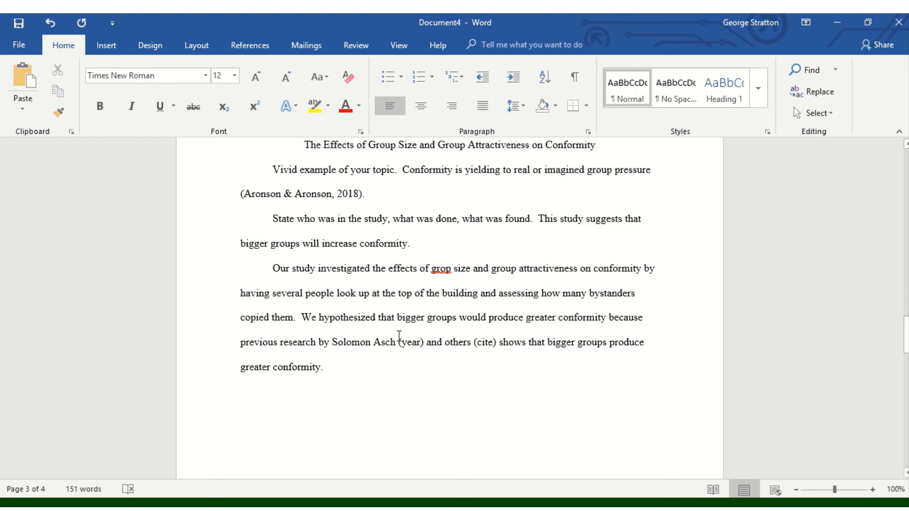
pyautogui.click(446, 268)
pyautogui.write('u')
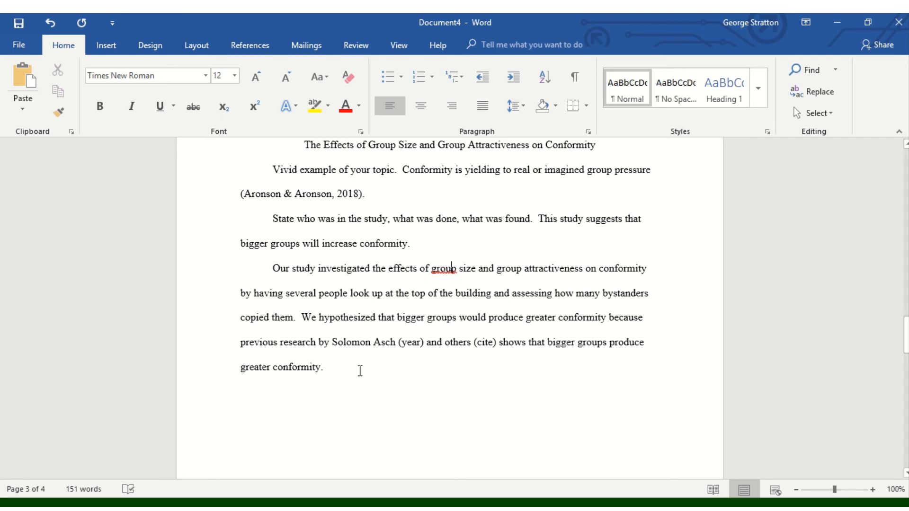
# Append "We also hypothesized that more attractive groups would produce higher conformity because of previous research by so and so (cite)." to the third paragraph
pyautogui.click(360, 371)
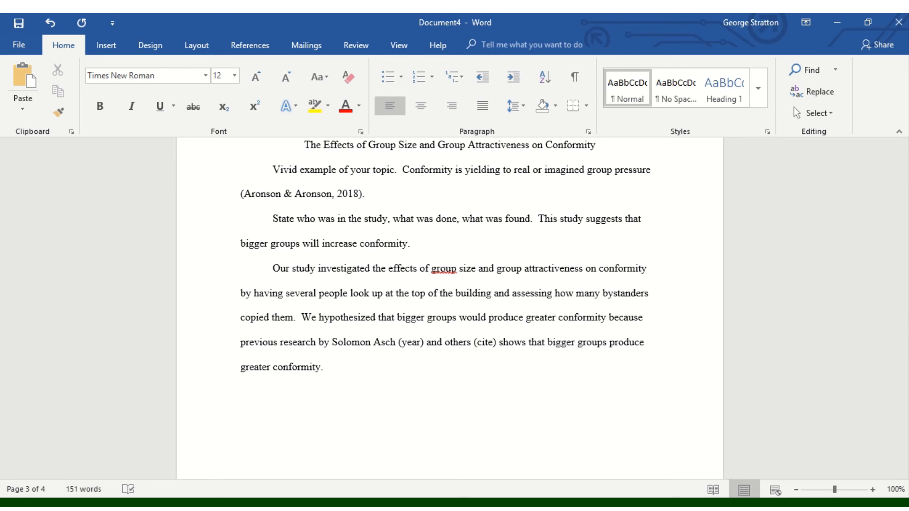
pyautogui.write('We also hypoth')
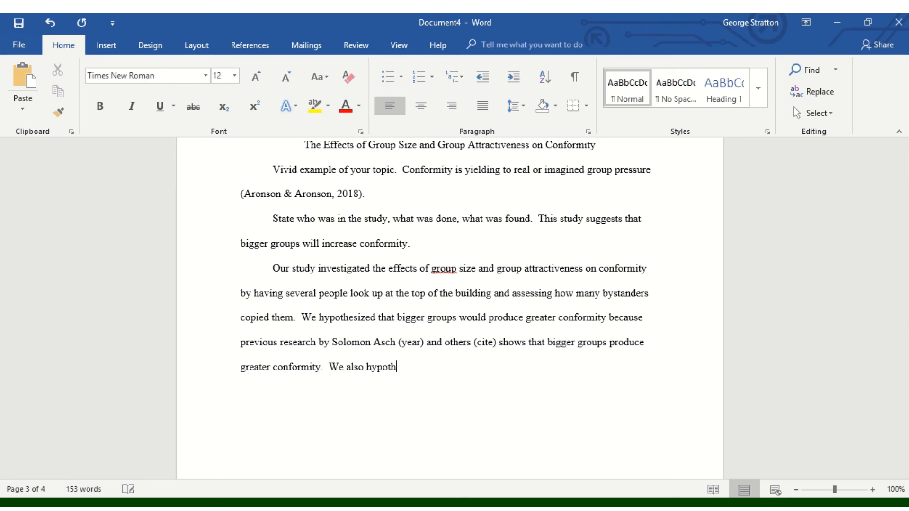
pyautogui.write('esized that more a')
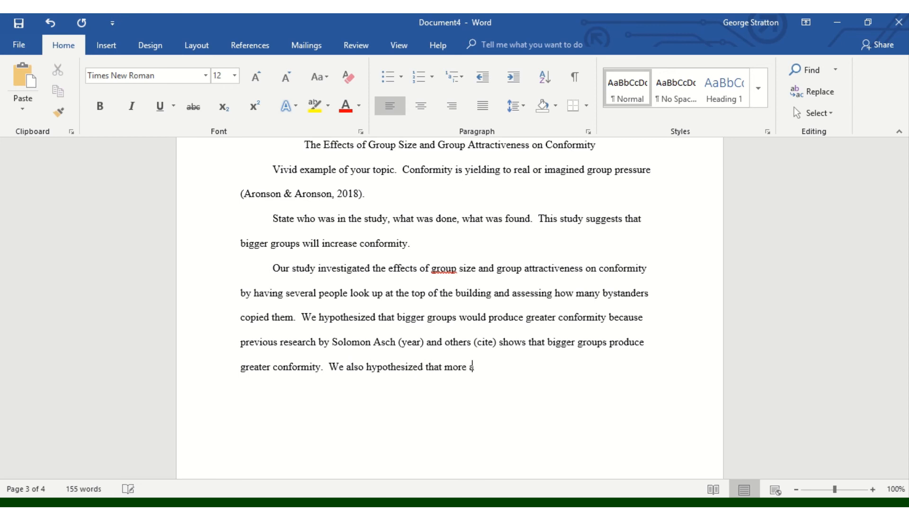
pyautogui.write('ttractiveness')
pyautogui.press('BackSpace')
pyautogui.press('BackSpace')
pyautogui.press('BackSpace')
pyautogui.press('BackSpace')
pyautogui.write('groups would produ')
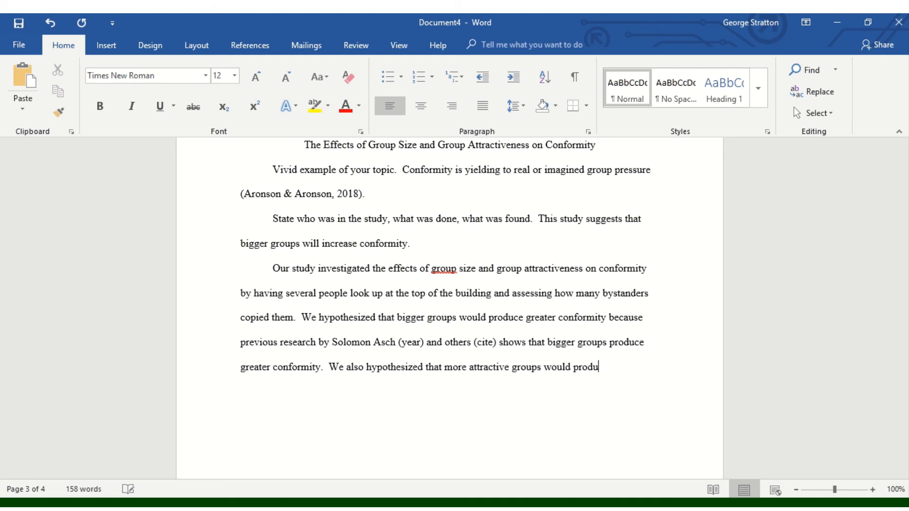
pyautogui.write('ce higher con')
pyautogui.write('formity b')
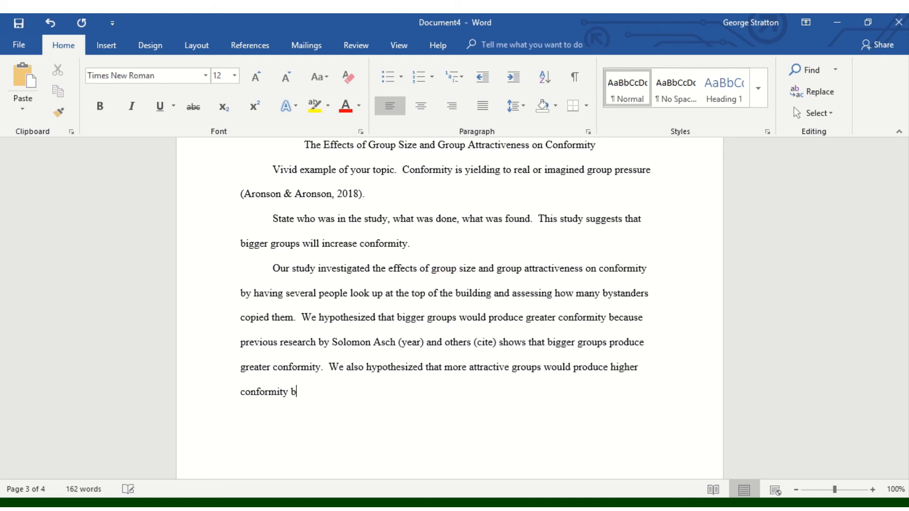
pyautogui.write('ecause of g')
pyautogui.write('revious researc')
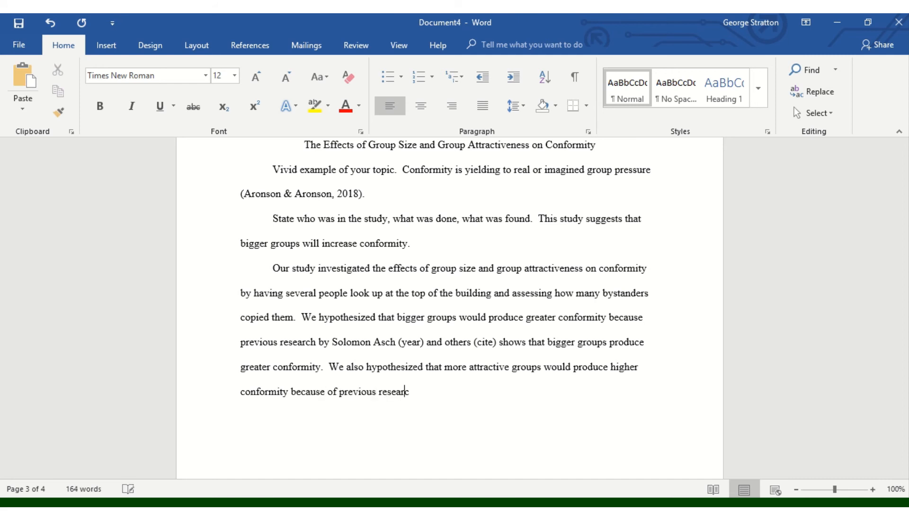
pyautogui.write('h by so and so (cite).')
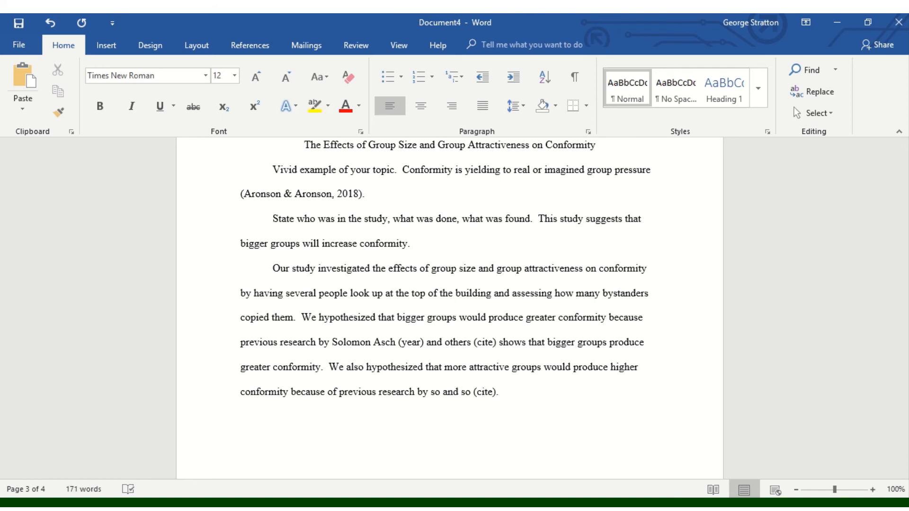
# Add the sentences "Our independent variables were group size and group attractiveness. Our dependent variable was conformity." to the third paragraph
pyautogui.write('  Our independent var')
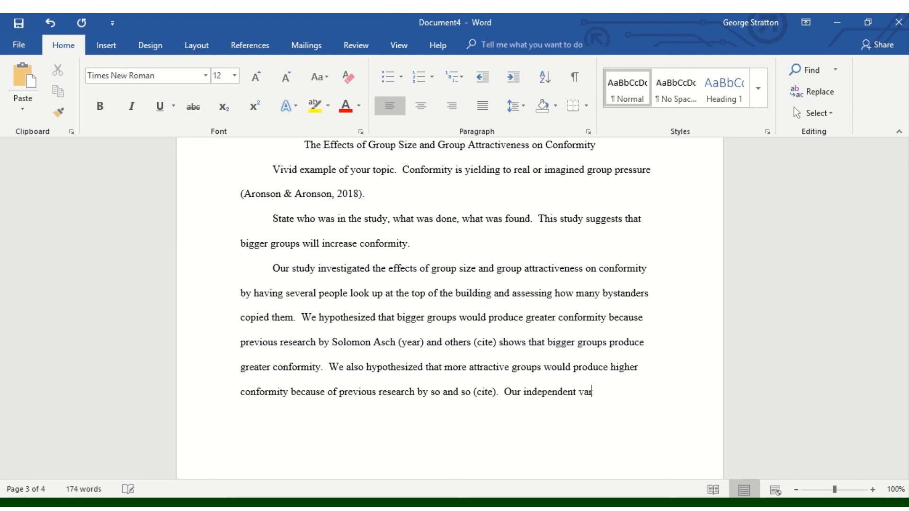
pyautogui.write('iables were group')
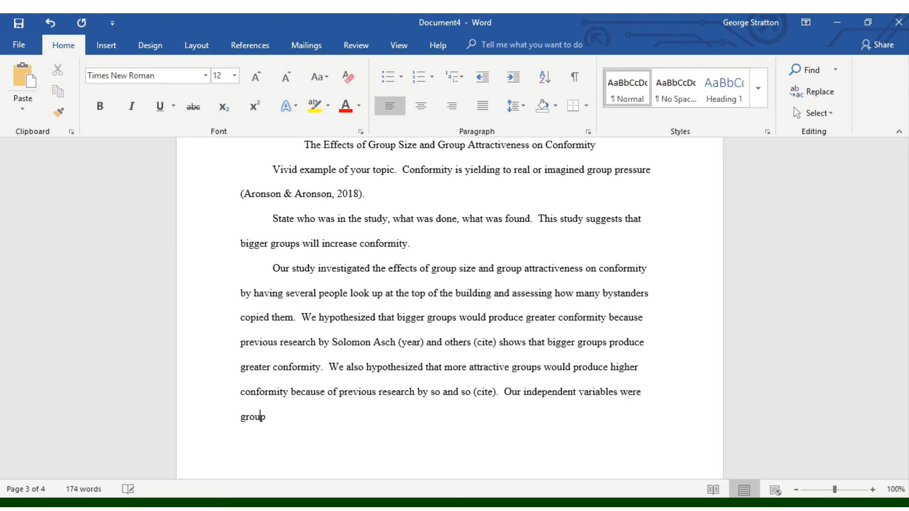
pyautogui.write(' size and group attractiveness')
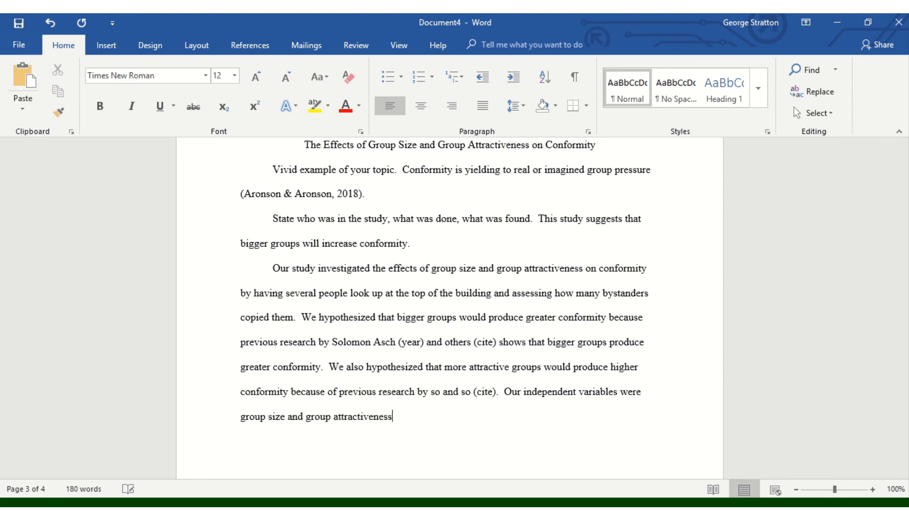
pyautogui.write('.  Our dependent variabl')
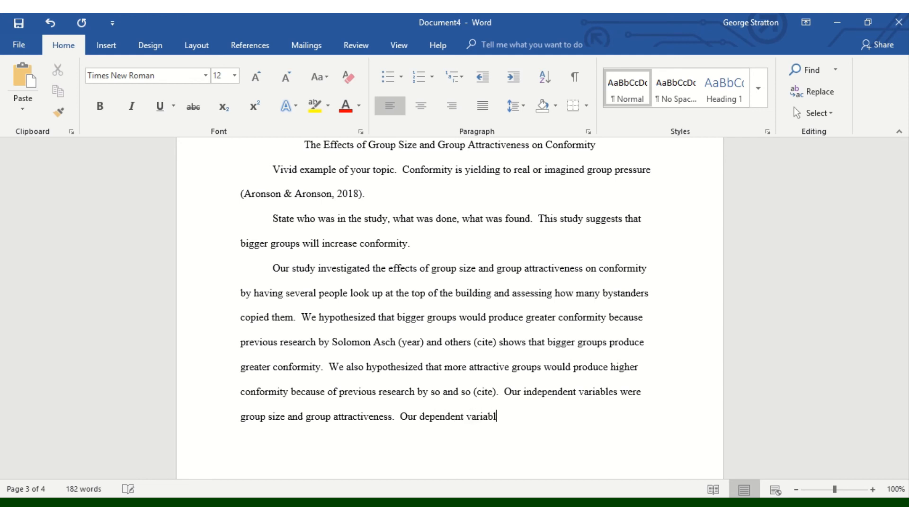
pyautogui.write('e was conformity.  We m')
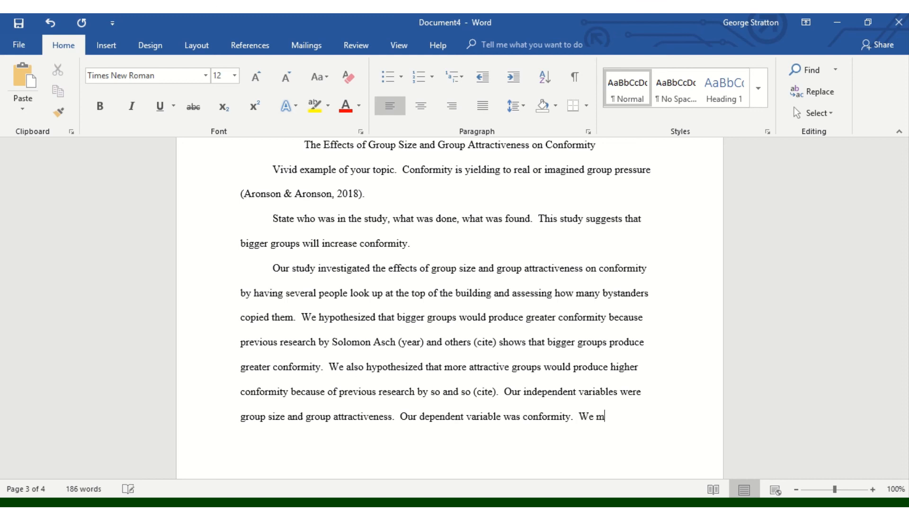
# End the paragraph with "We measured conformity as the number of people who looked up at the top of the building."
pyautogui.write('easured conformity as the number')
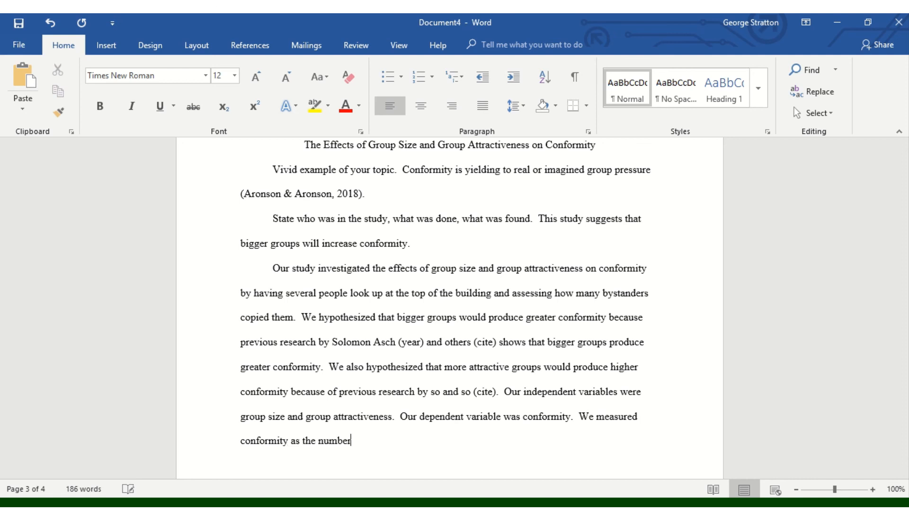
pyautogui.write(' of people who lo')
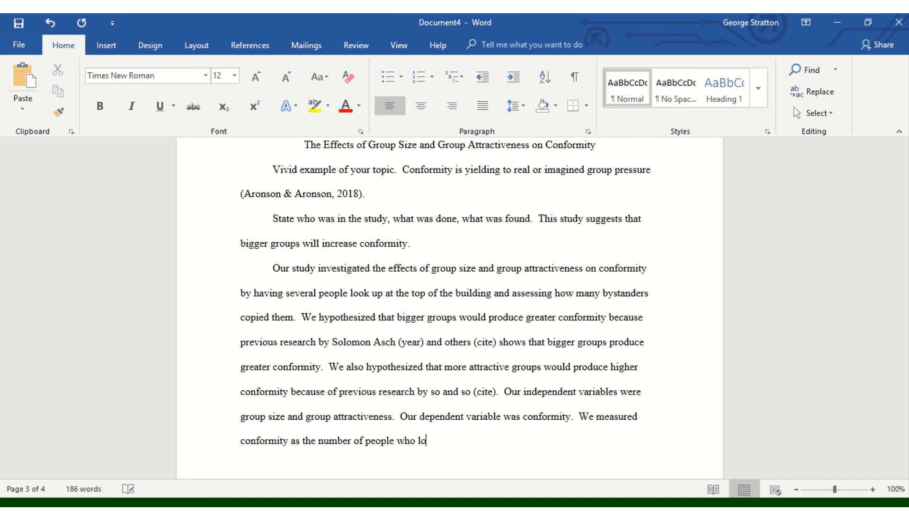
pyautogui.write('oked up at the top of the building')
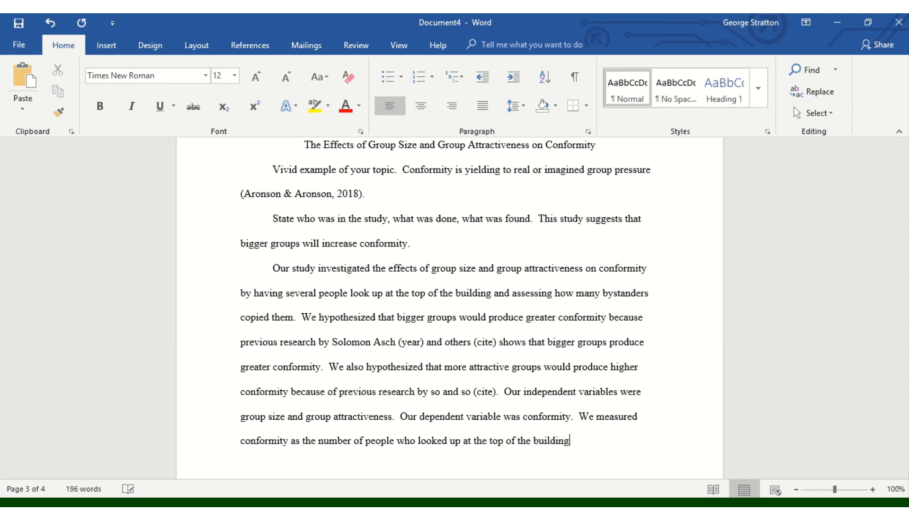
pyautogui.write('.')
pyautogui.press('BackSpace')
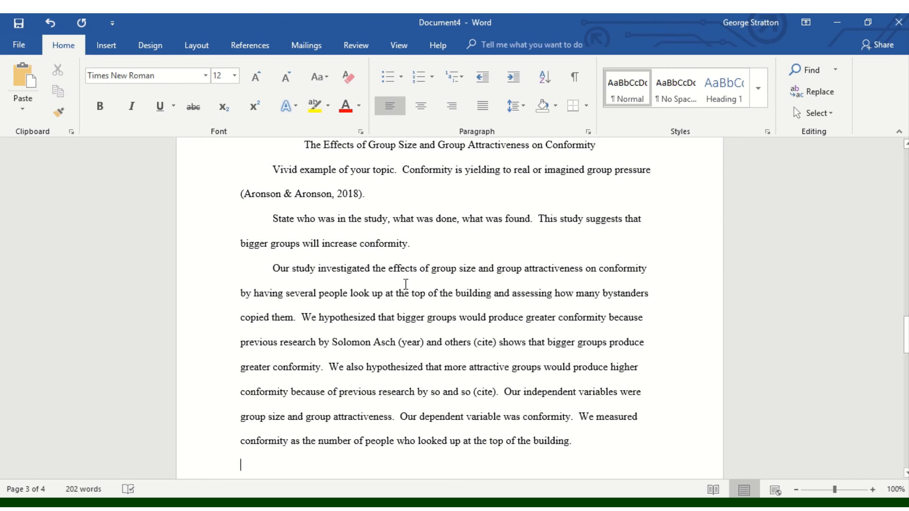
# Add a centered, bold "Methods" heading on the line below the third paragraph
pyautogui.click(420, 113)
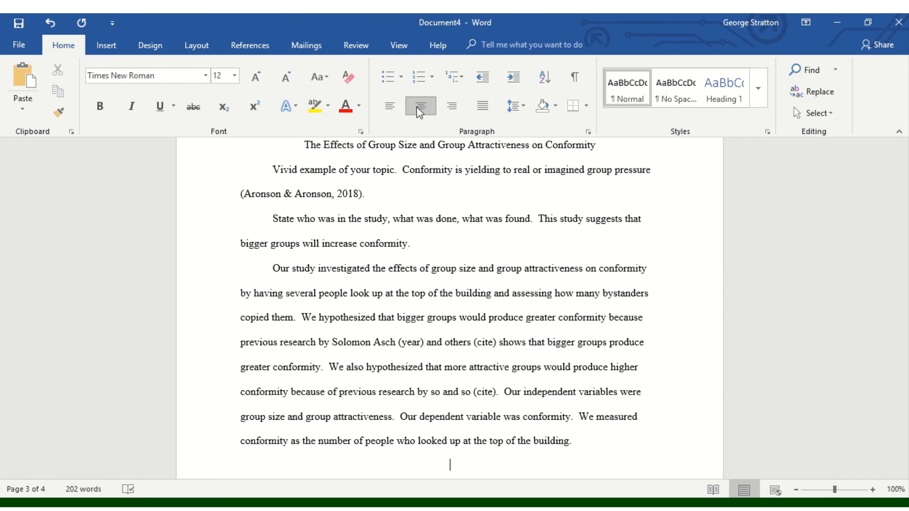
pyautogui.click(113, 108)
pyautogui.write('M')
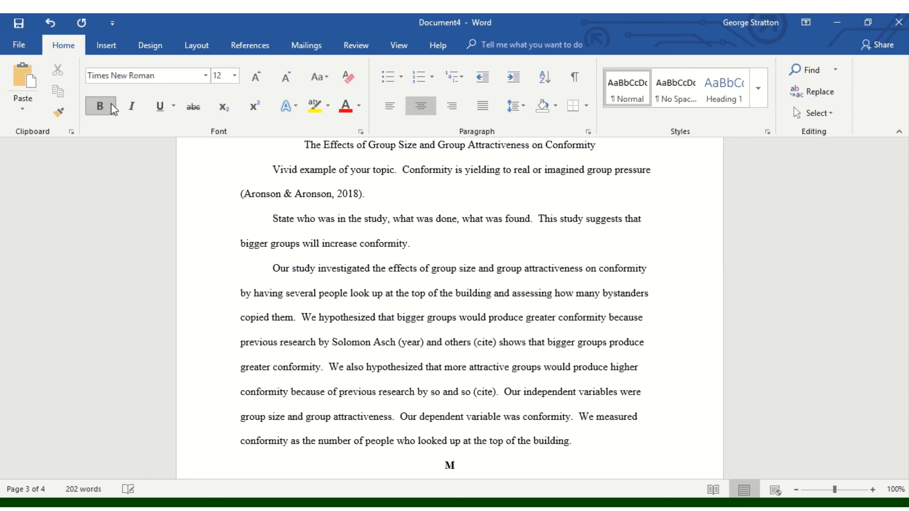
pyautogui.write('ethods')
pyautogui.click(558, 264)
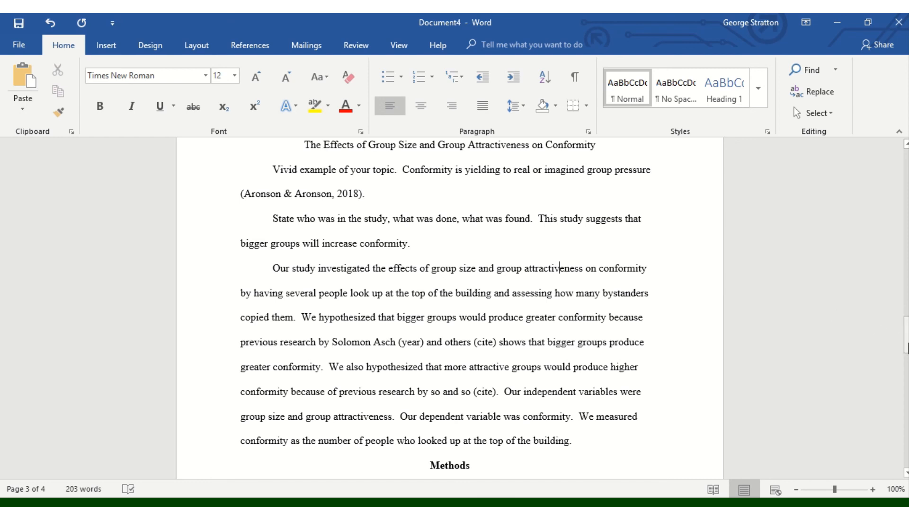
# Review the paper's Abstract, introduction and References pages
pyautogui.moveTo(906, 335); pyautogui.dragTo(905, 240)
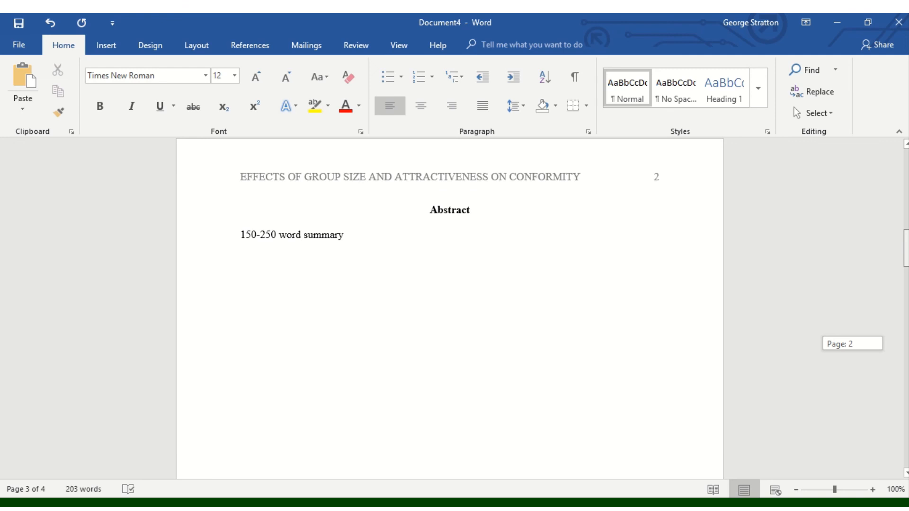
pyautogui.moveTo(904, 240); pyautogui.dragTo(904, 323)
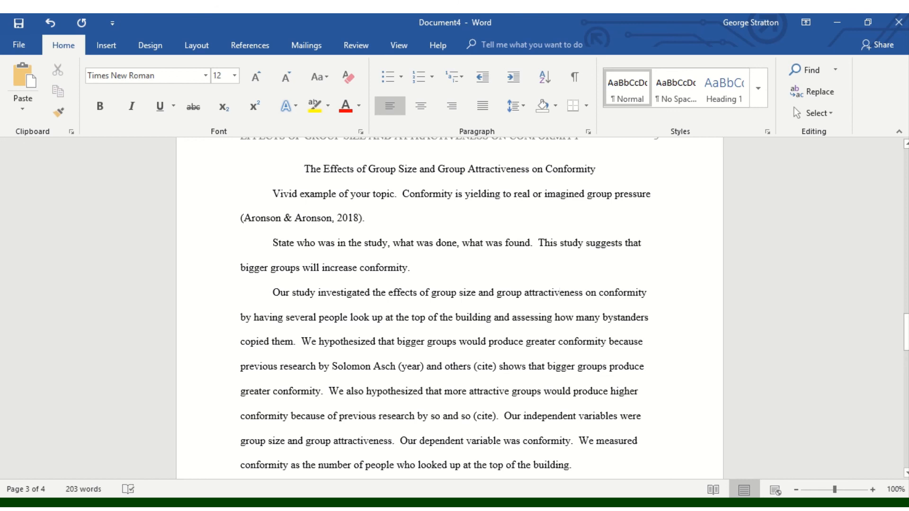
pyautogui.click(906, 327)
pyautogui.moveTo(906, 327); pyautogui.dragTo(906, 400)
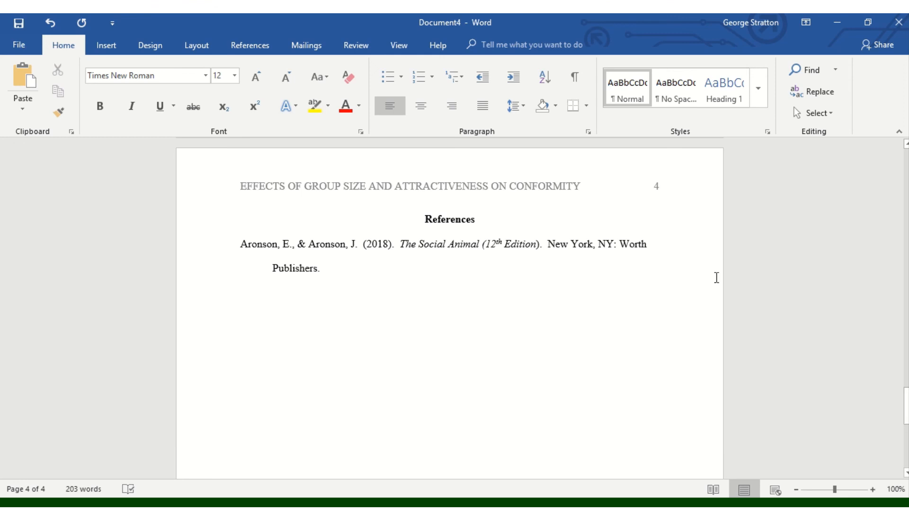
pyautogui.moveTo(389, 18)
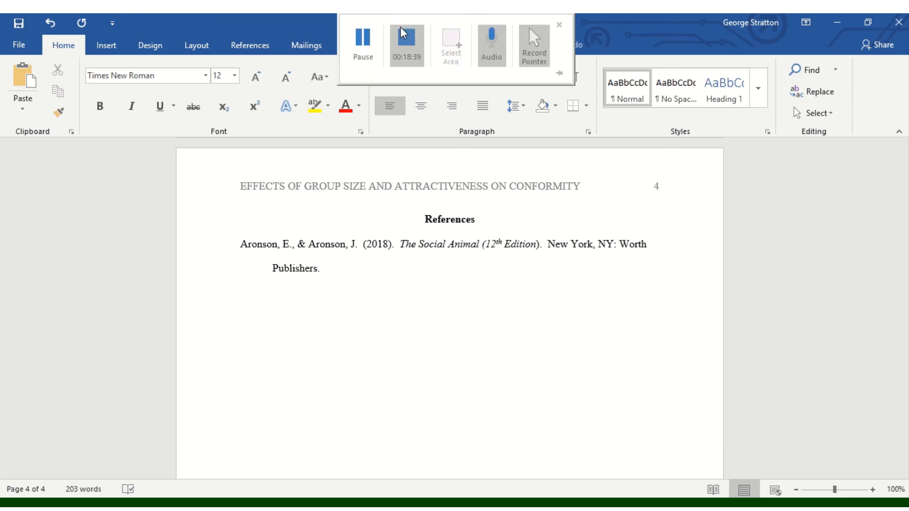